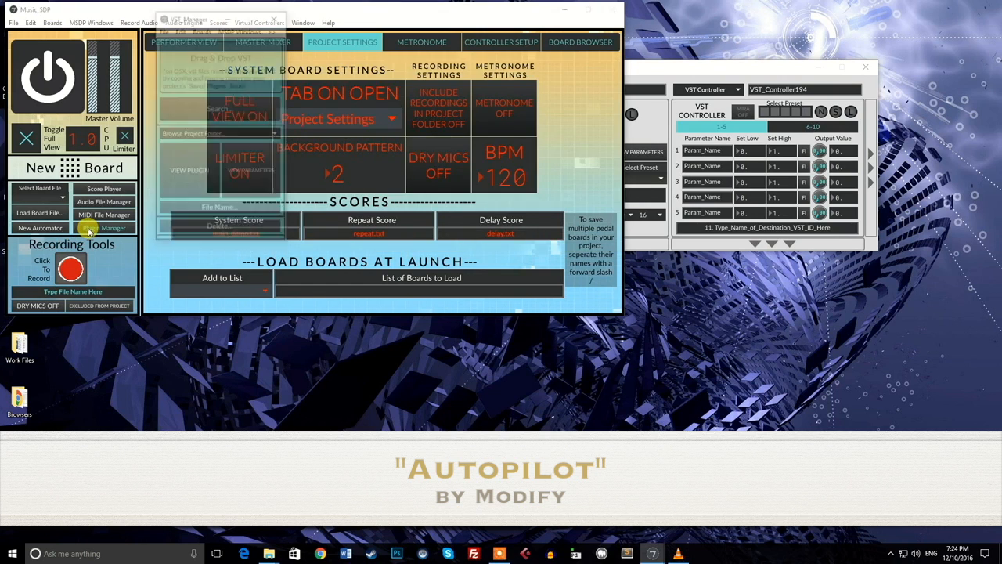
- Collapse Music_SDP's full view and arrange its window and VST_Manager around the pedal board so that all three are accessible
drag(195, 14, 756, 280)
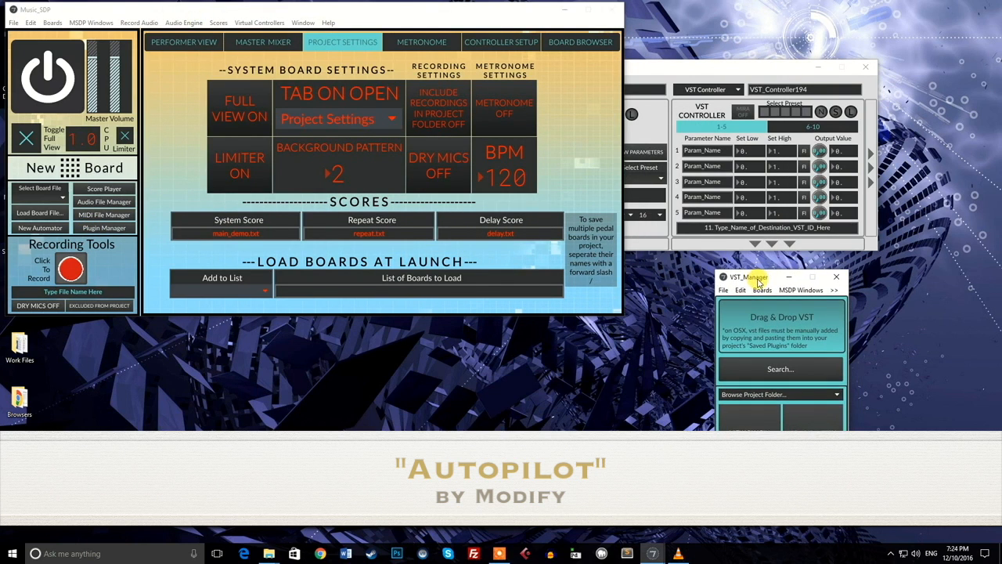
click(25, 138)
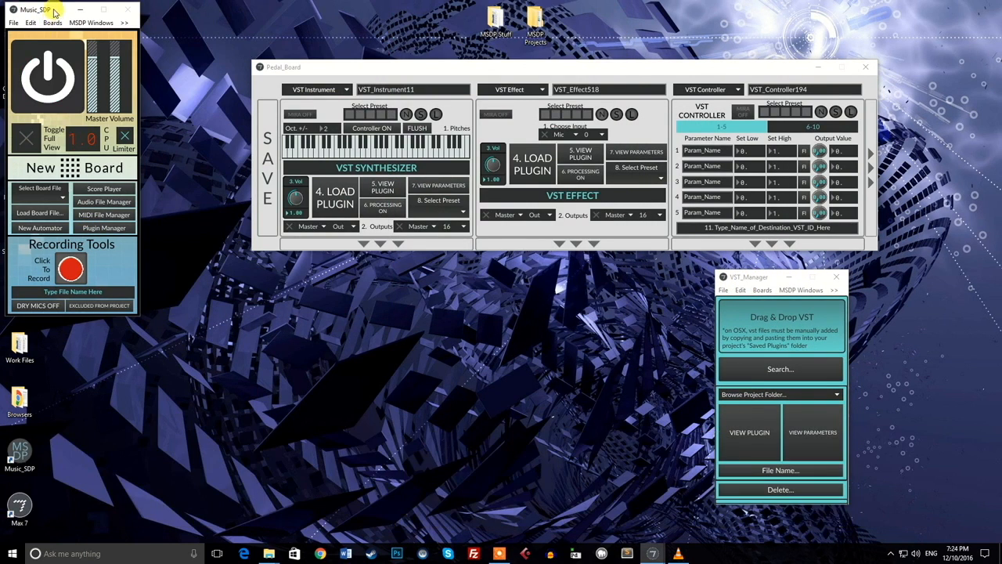
drag(53, 10, 138, 21)
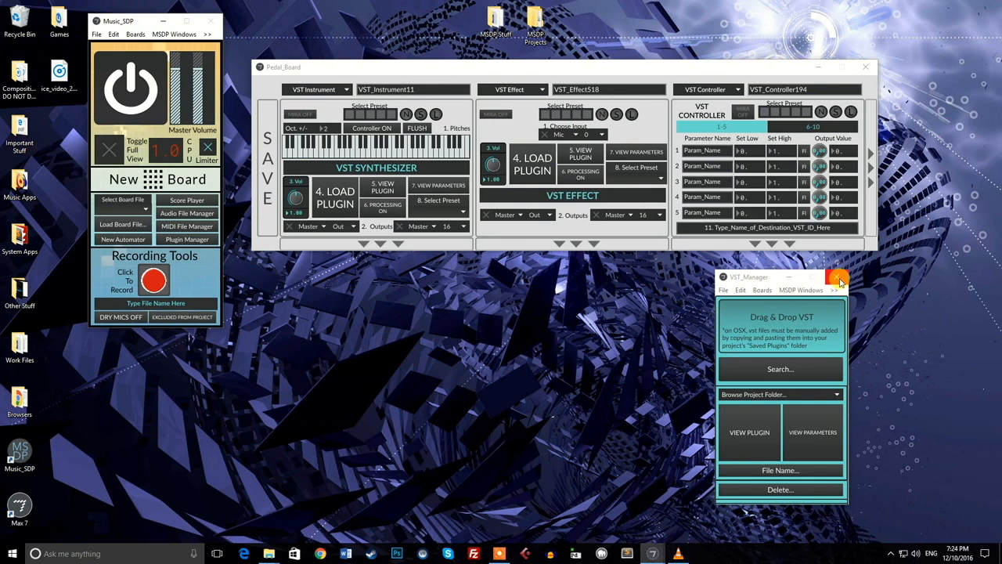
drag(738, 277, 273, 273)
- Check the project folder's plugin list in VST_Manager and move its window beneath the pedal board's VST Effect module
click(327, 392)
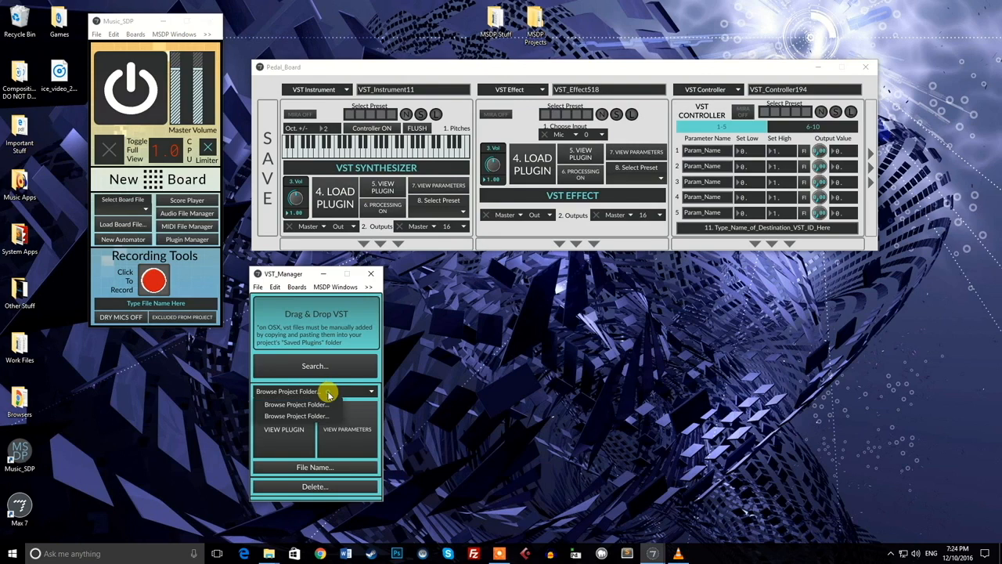
click(325, 346)
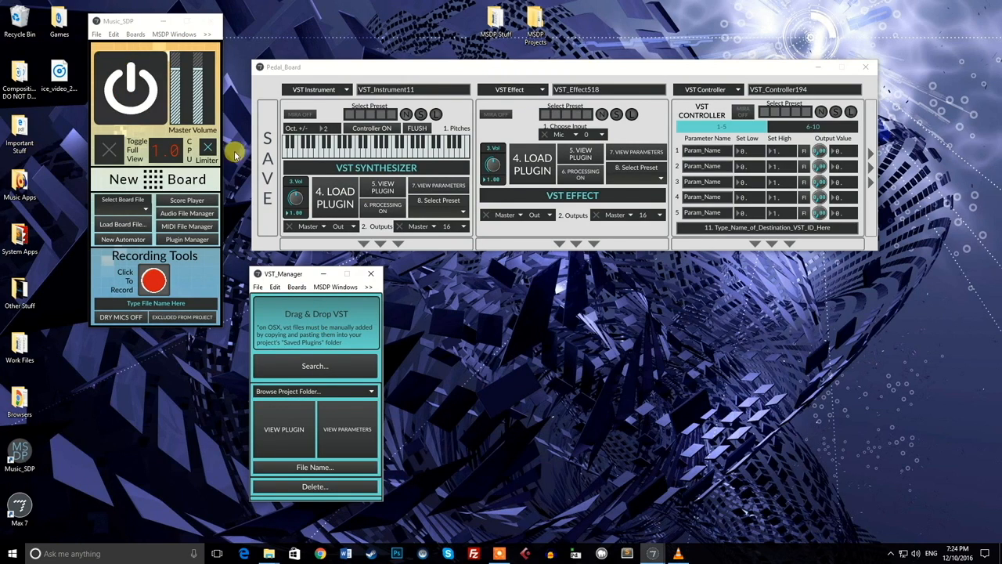
drag(297, 276, 549, 275)
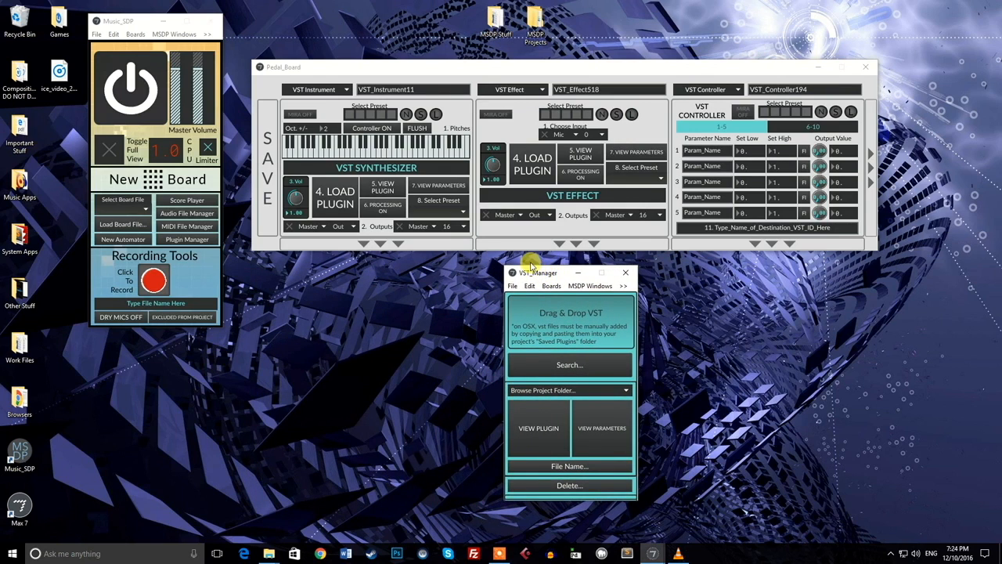
- Inspect the pedal board's plugin loading list and parameter view, closing the list again, and nudge VST_Manager slightly upward
click(534, 167)
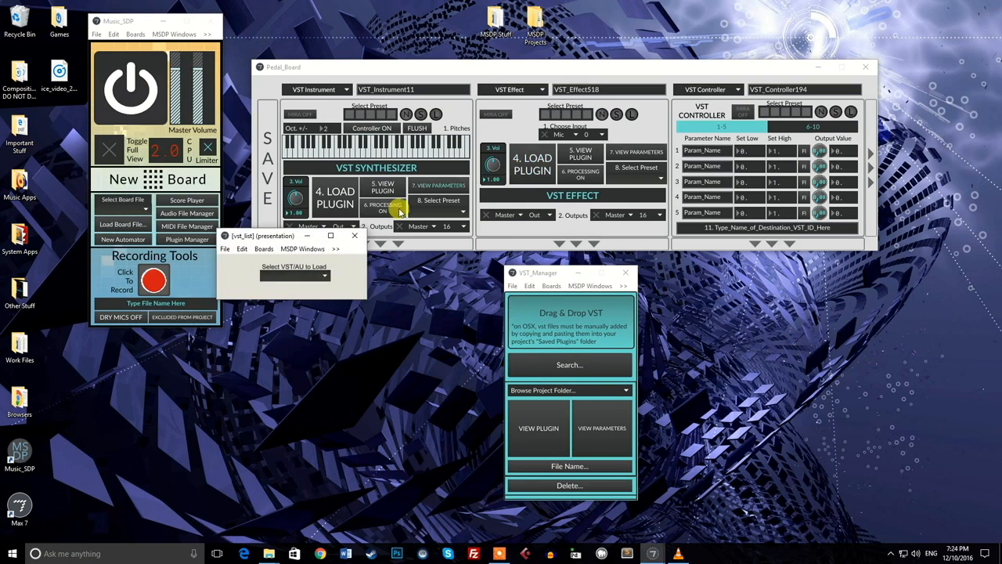
click(355, 238)
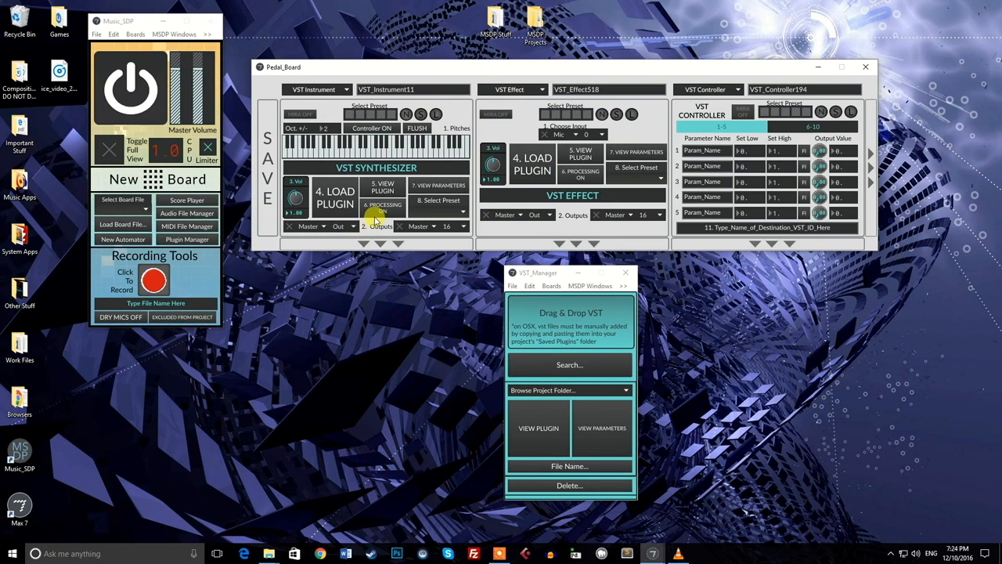
click(418, 185)
click(914, 90)
drag(534, 273, 535, 261)
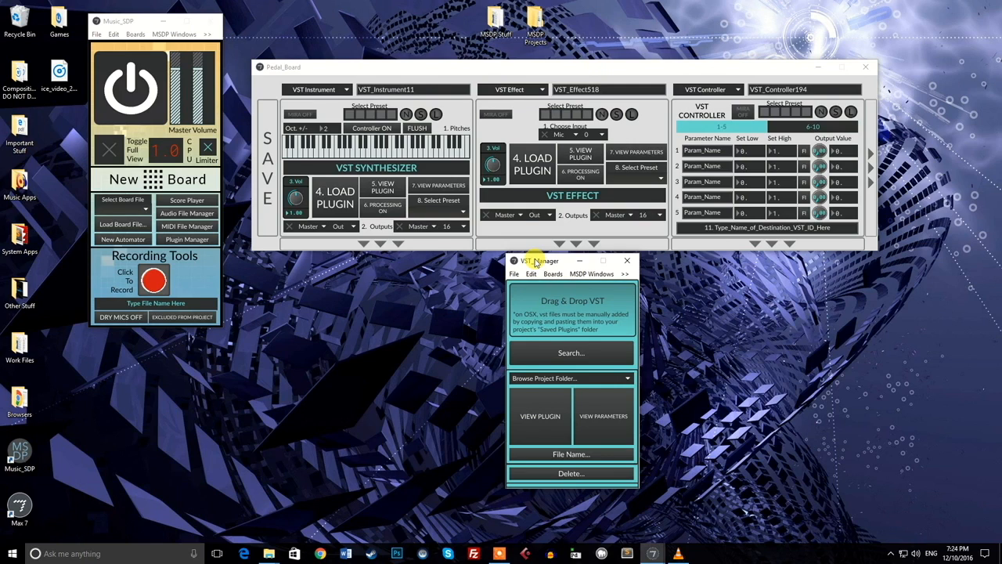
- Restore Music_SDP's full view, set the background pattern to 7 and shift the main window slightly
click(110, 149)
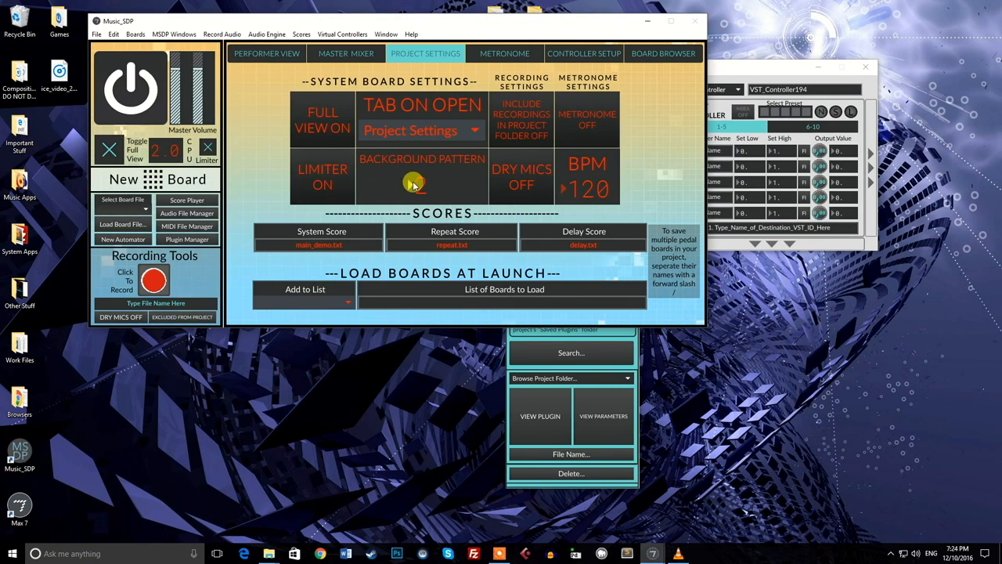
click(418, 188)
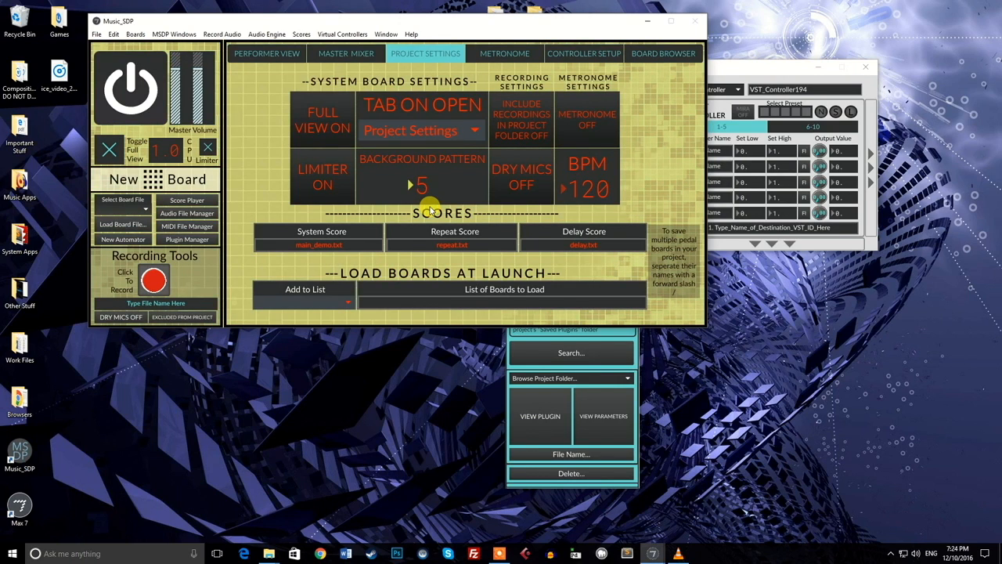
click(430, 207)
click(430, 206)
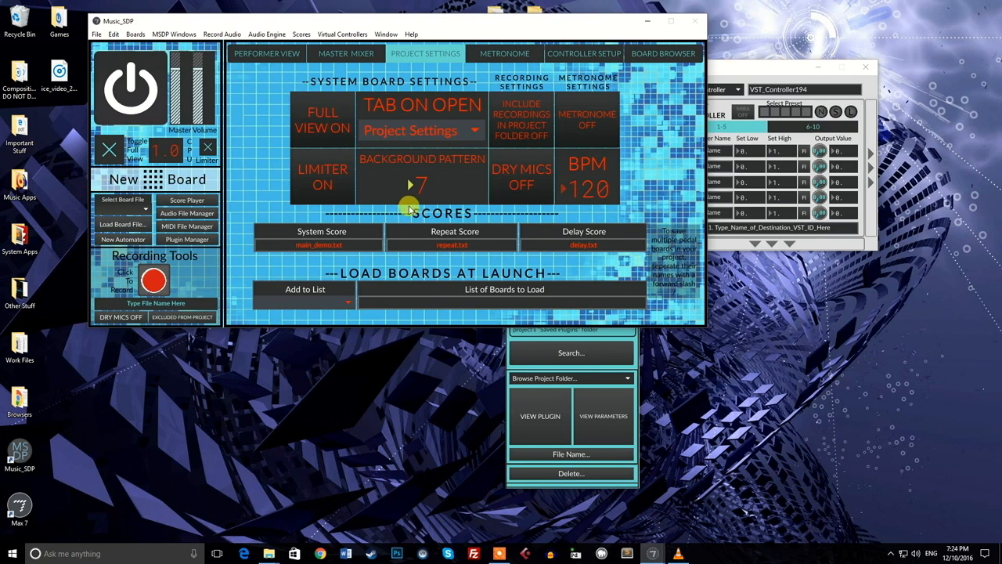
drag(287, 23, 244, 18)
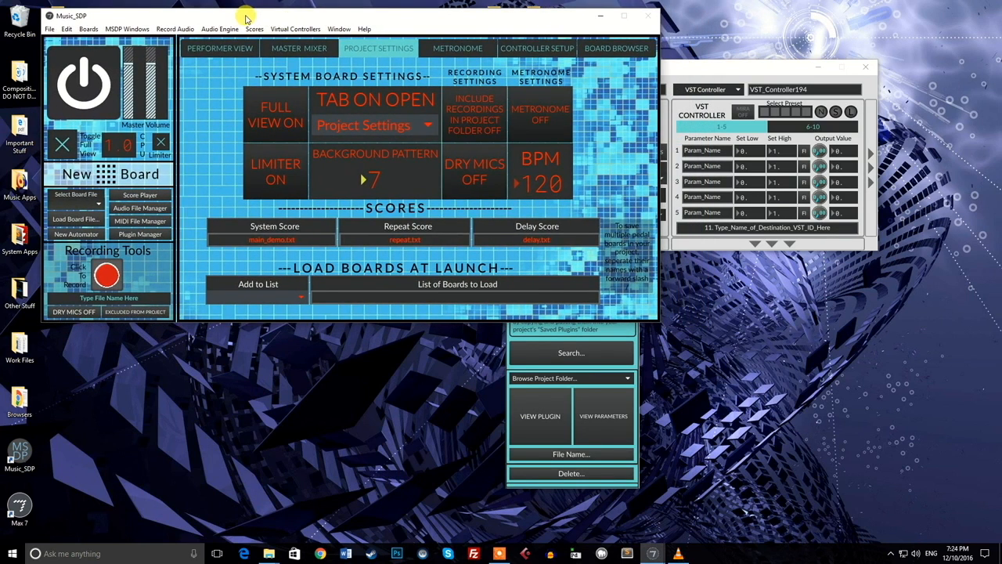
- Close VST_Manager and move the Pedal_Board window lower, switching focus between it and the Music_SDP window
click(577, 325)
click(627, 261)
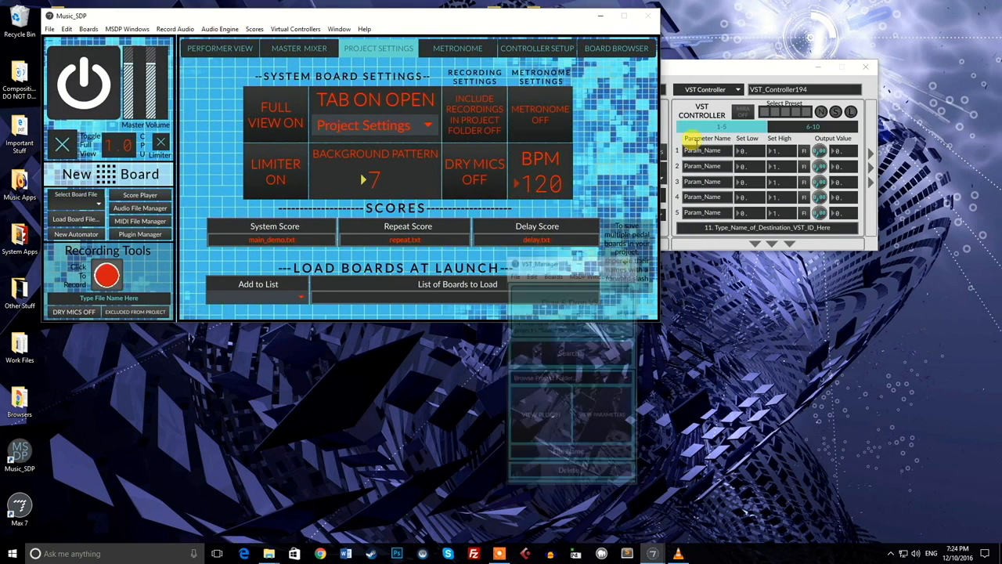
click(727, 68)
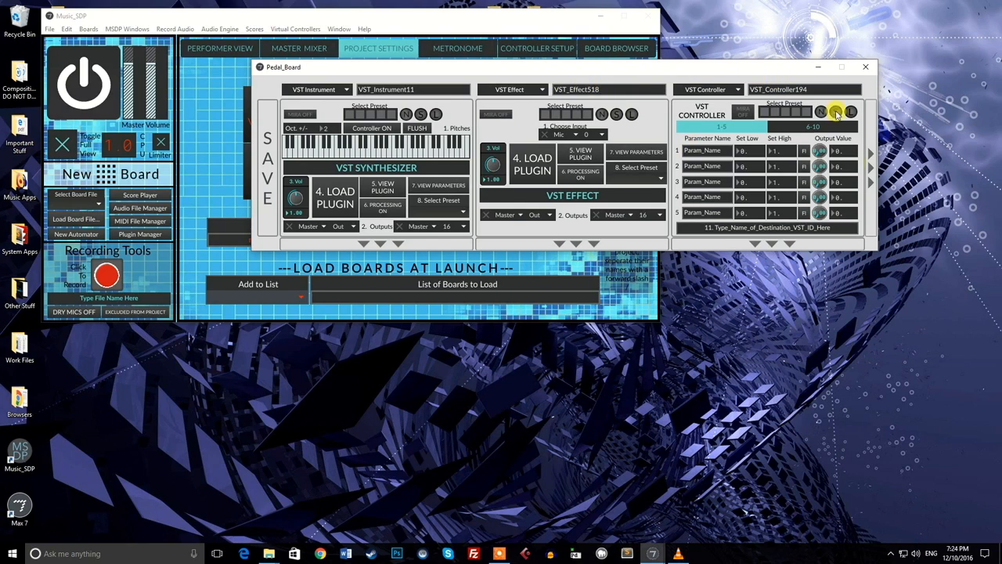
drag(647, 74, 690, 139)
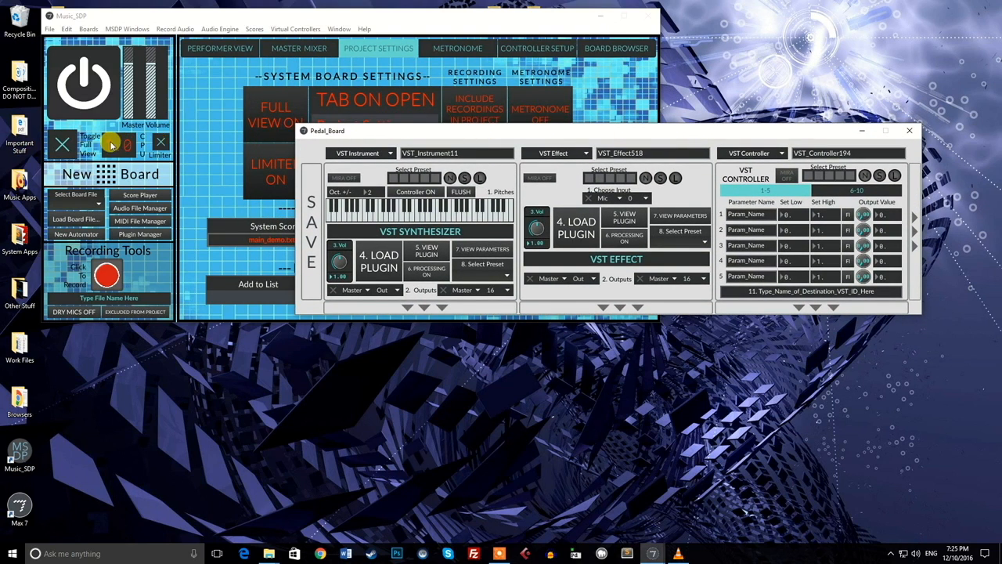
click(188, 19)
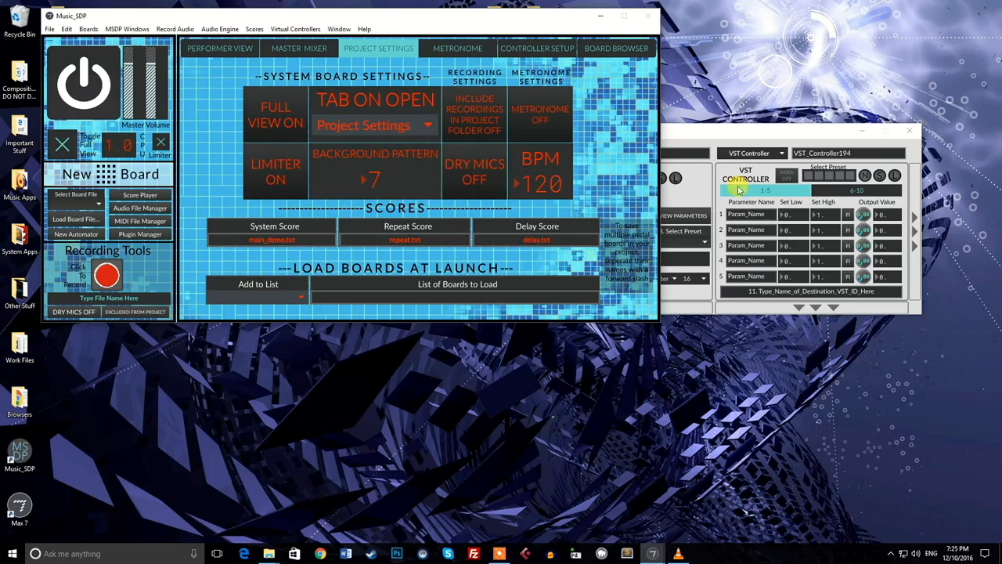
click(708, 140)
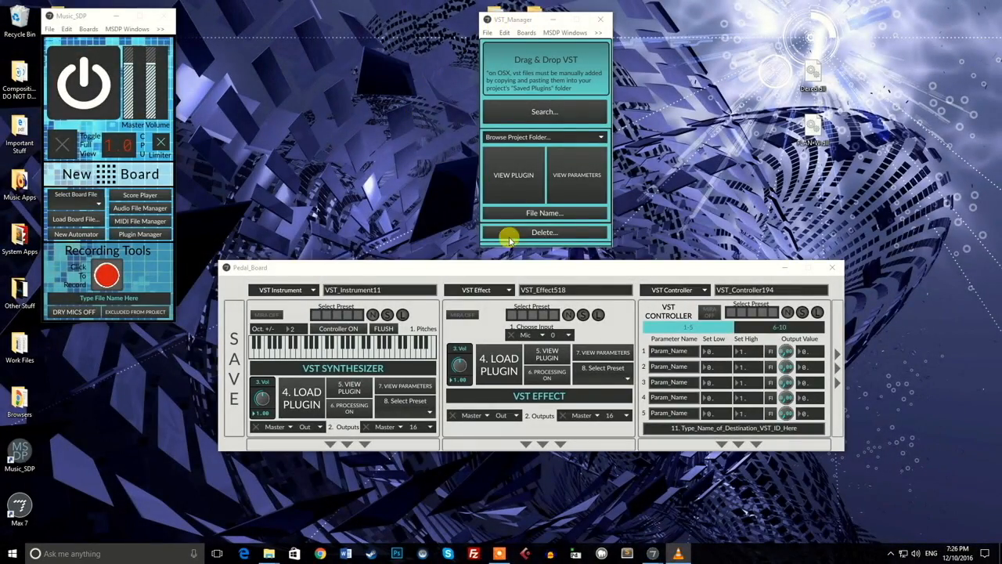
- Reopen the VST_Manager window and add Dexed.dll from the desktop by dropping it on the Drag & Drop VST area
drag(504, 10, 530, 8)
click(627, 18)
click(138, 232)
drag(552, 18, 578, 19)
drag(810, 70, 599, 61)
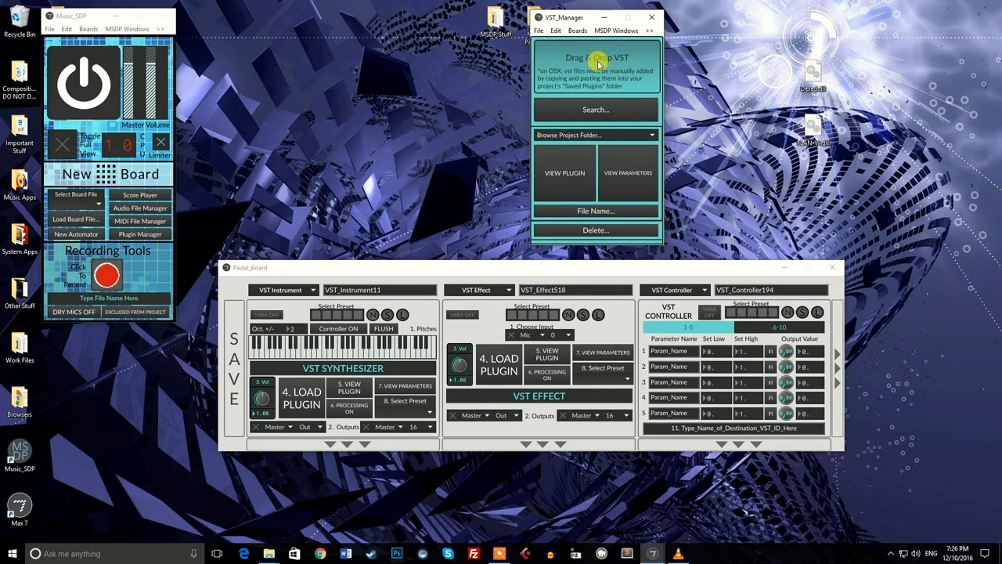
- Search for a plugin file in the VSTs folder and add FLAN-W.dll to the project
click(598, 110)
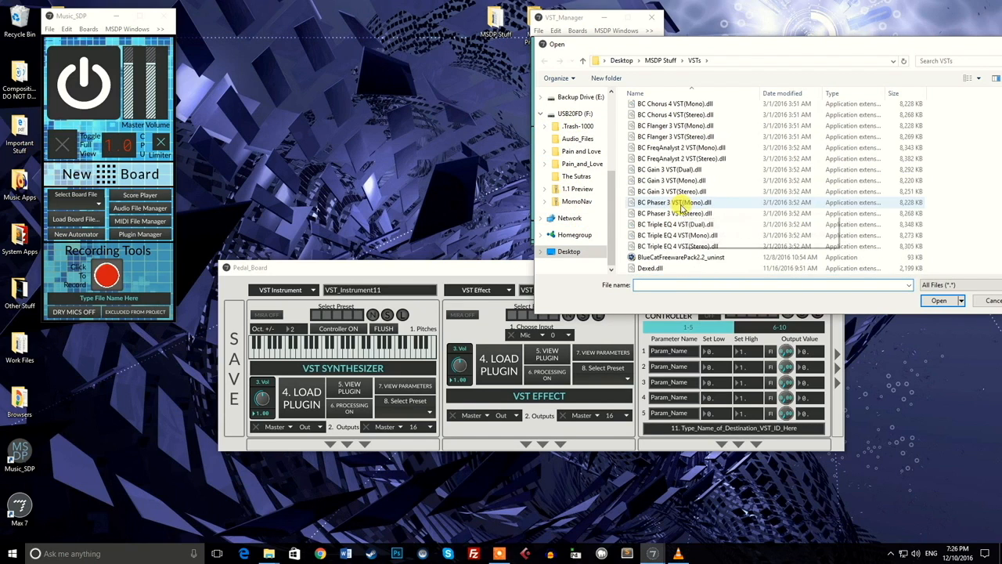
scroll(688, 264, down, 1)
double_click(689, 264)
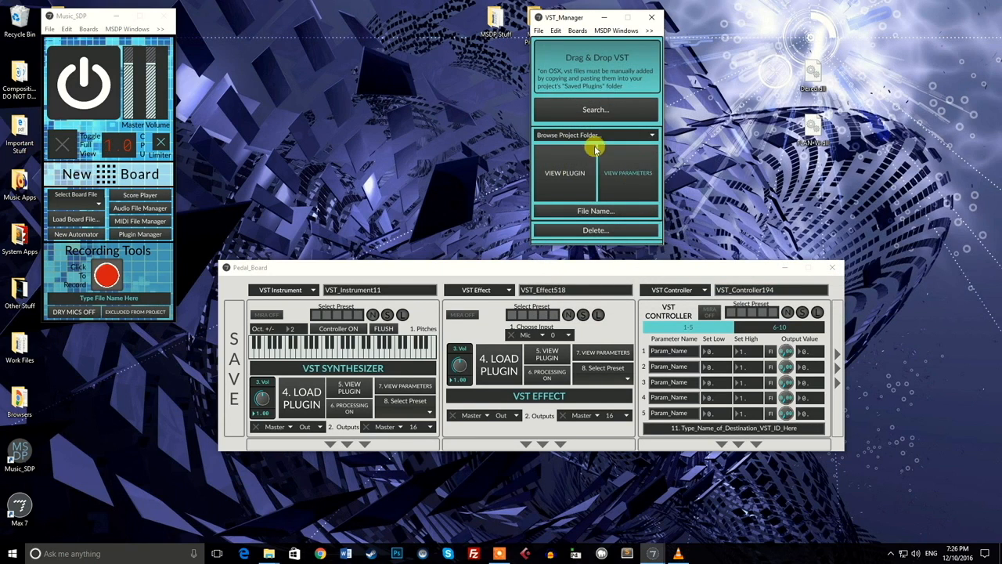
- Select FLAN-W.dll from the project folder's plugins in VST_Manager and view its interface and parameters
click(586, 134)
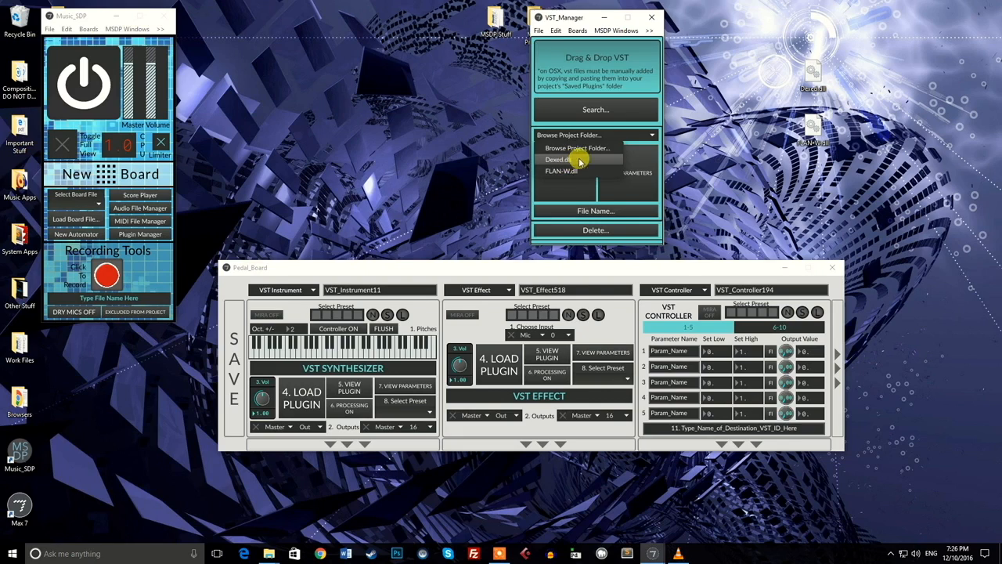
click(645, 130)
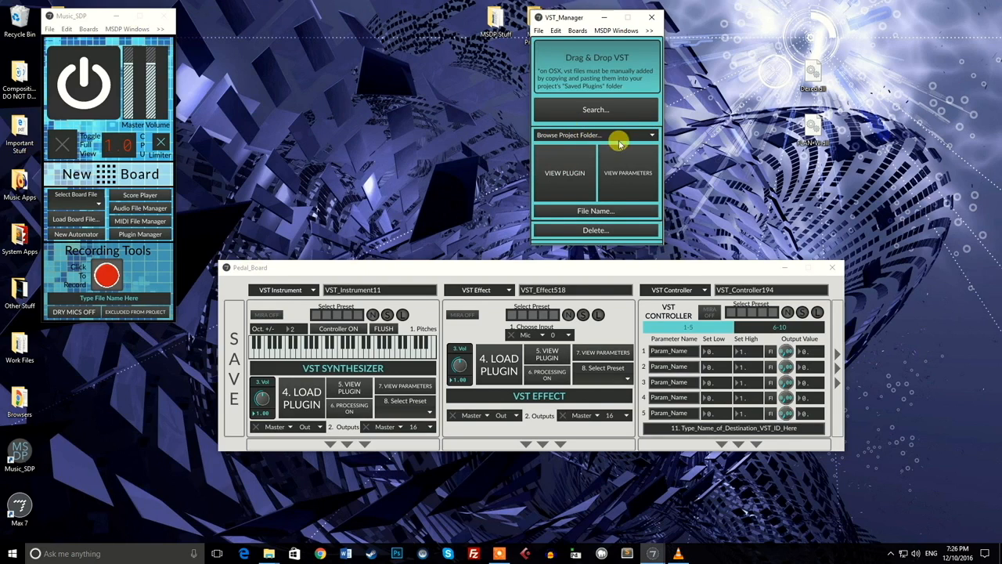
click(647, 136)
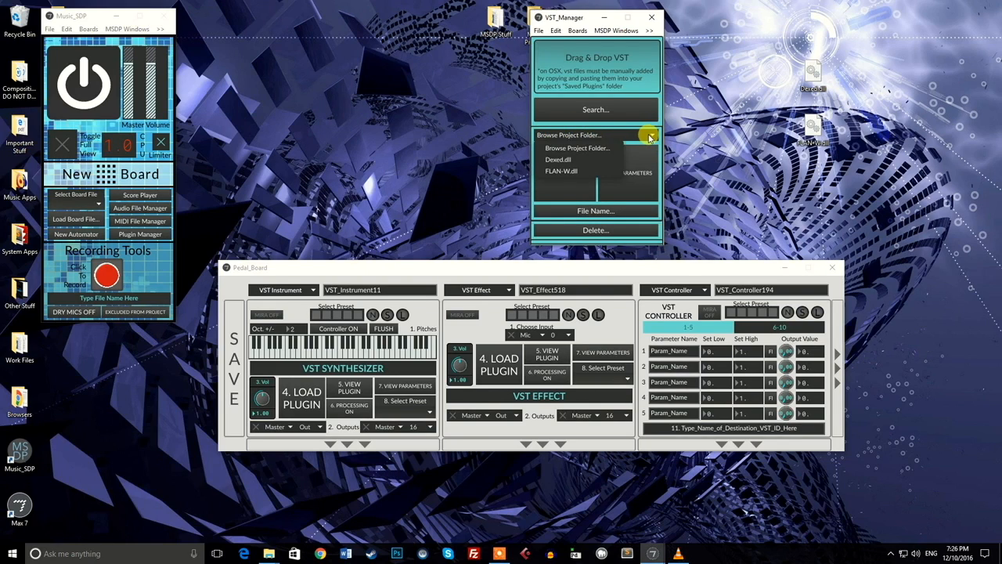
click(587, 170)
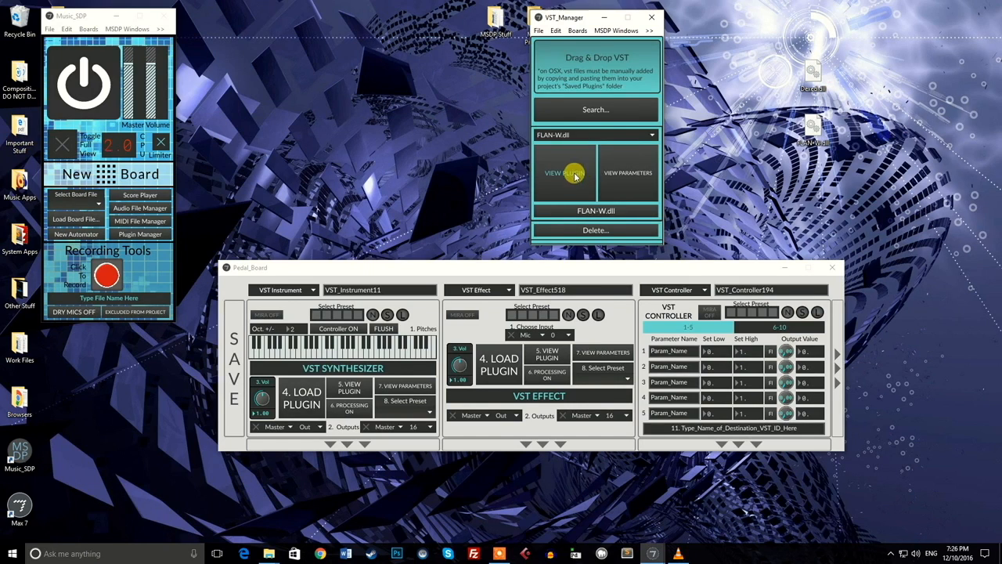
drag(118, 44, 400, 71)
click(562, 169)
click(645, 178)
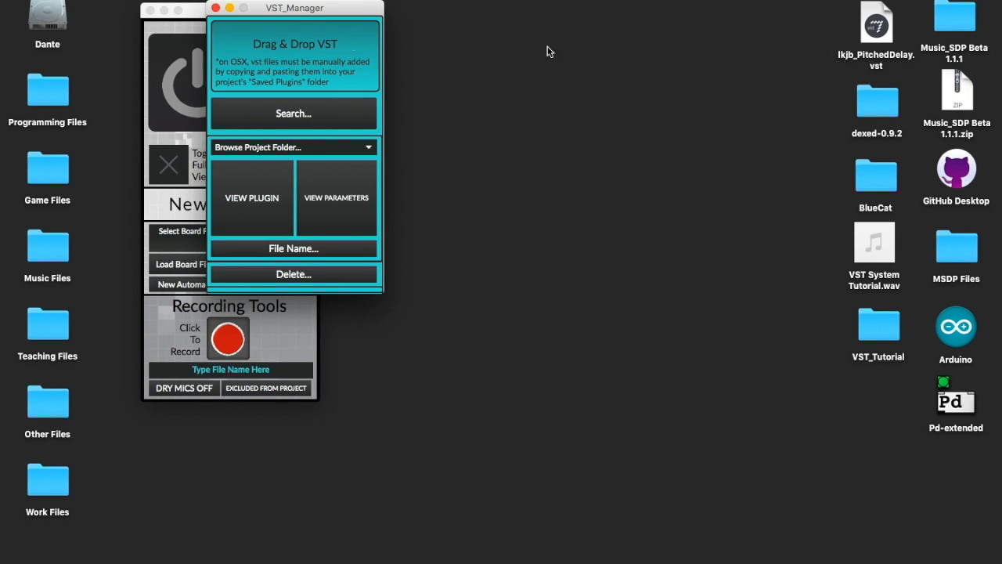
- Try to add lkjb_PitchedDelay.vst by dropping it on VST_Manager, check the project's plugin list and close the manager
drag(872, 65, 332, 69)
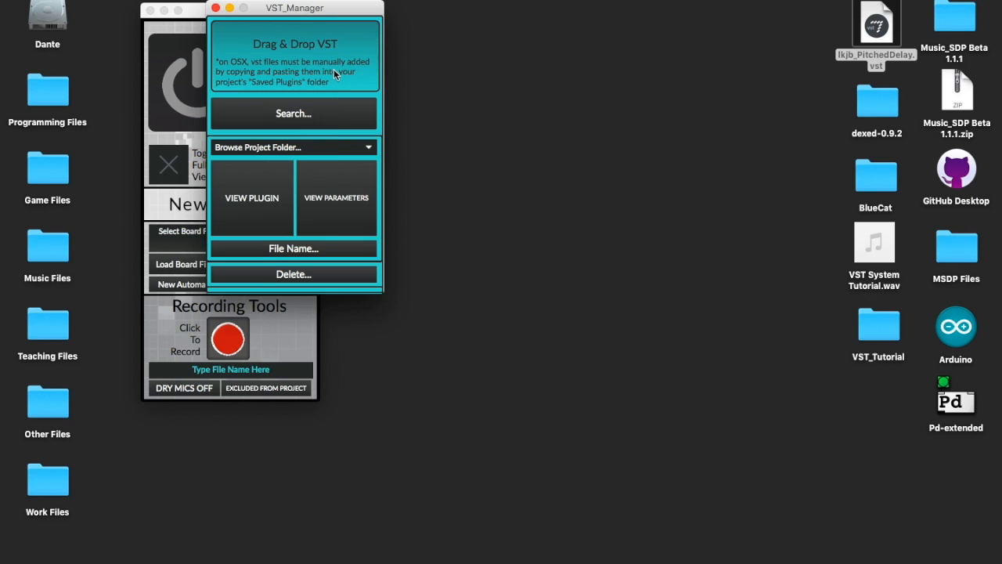
click(330, 150)
click(216, 11)
click(216, 9)
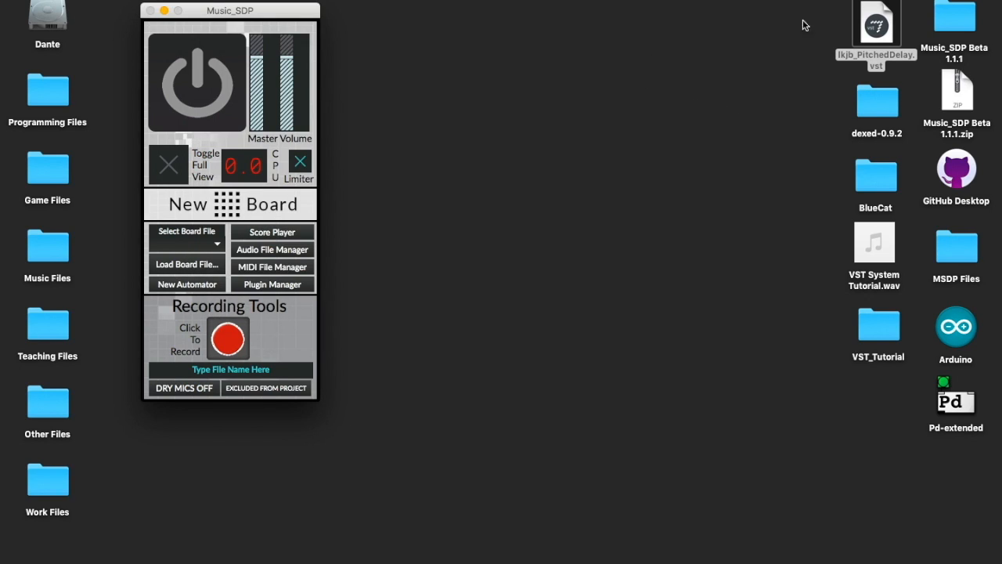
- Copy lkjb_PitchedDelay.vst from the desktop into the Saved Plugins folder of VST_Tutorial and close the Finder window
right_click(866, 26)
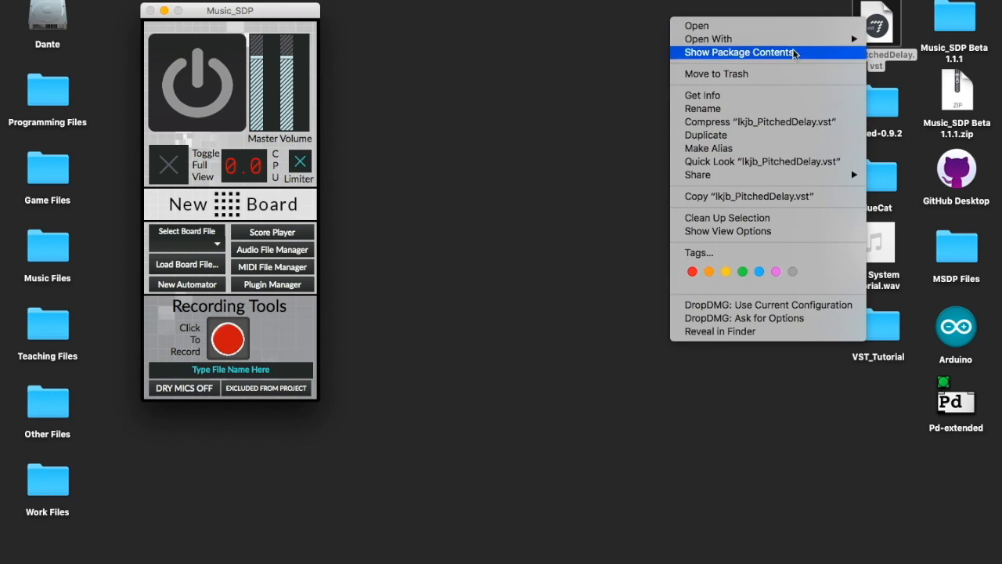
click(770, 197)
click(874, 338)
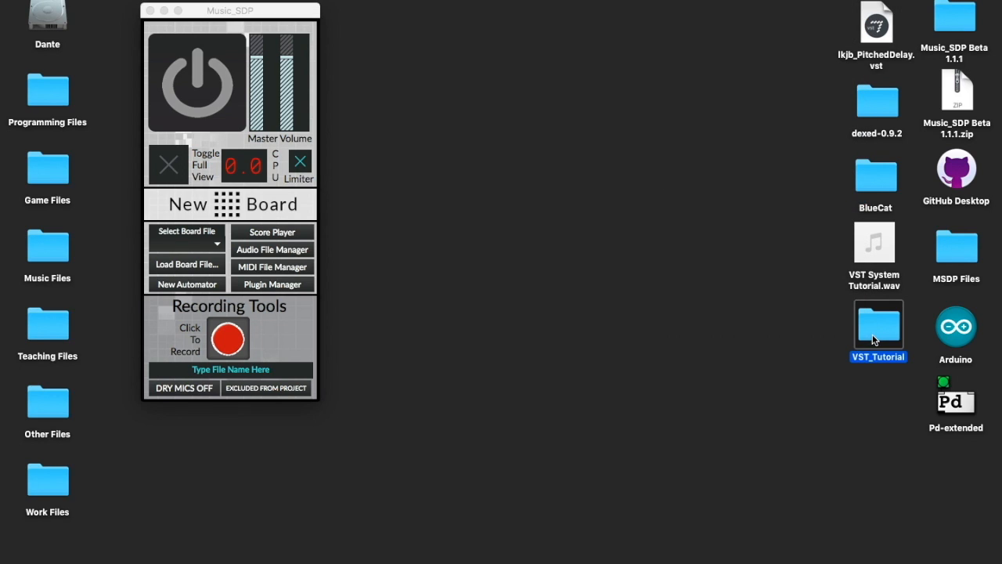
double_click(880, 321)
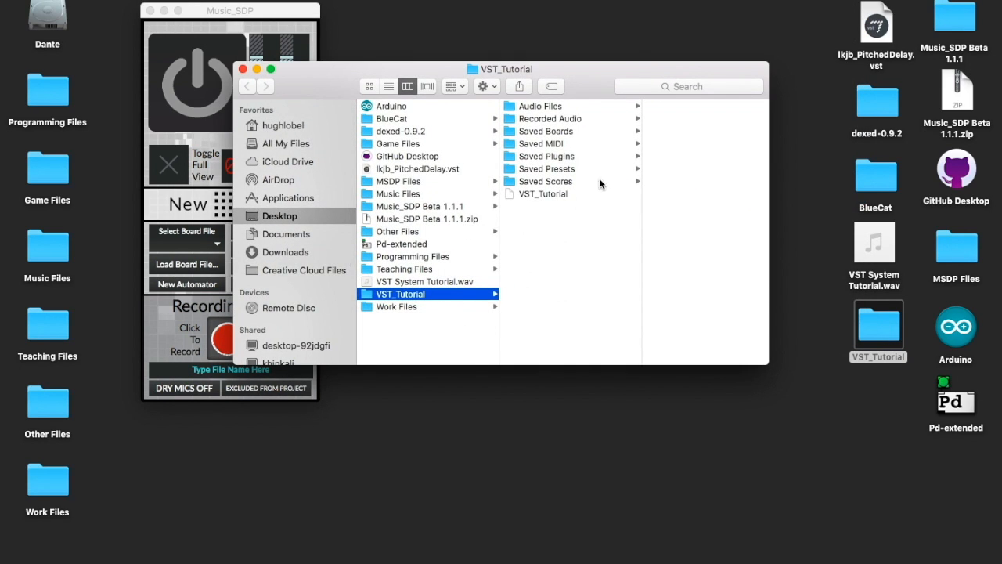
click(531, 159)
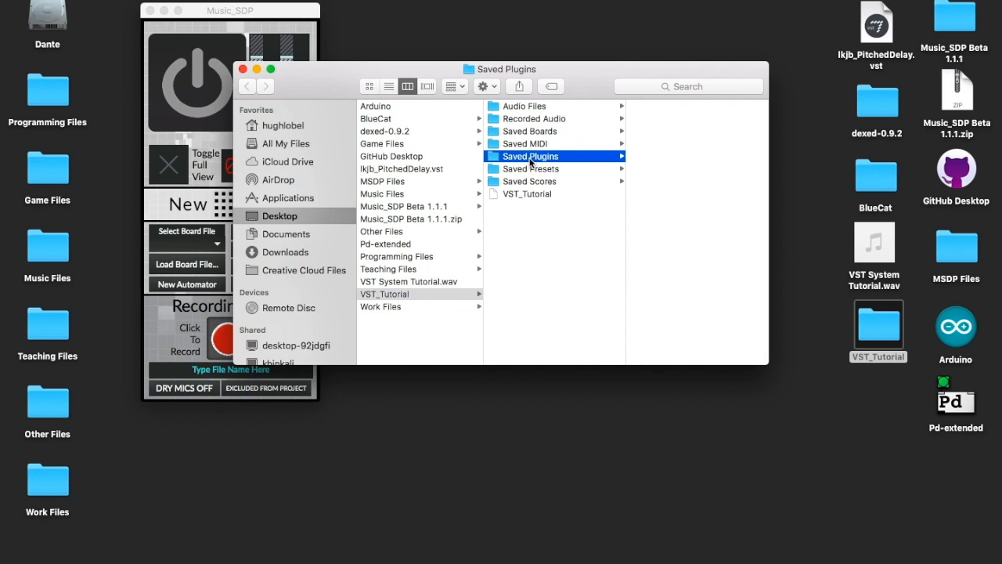
right_click(531, 159)
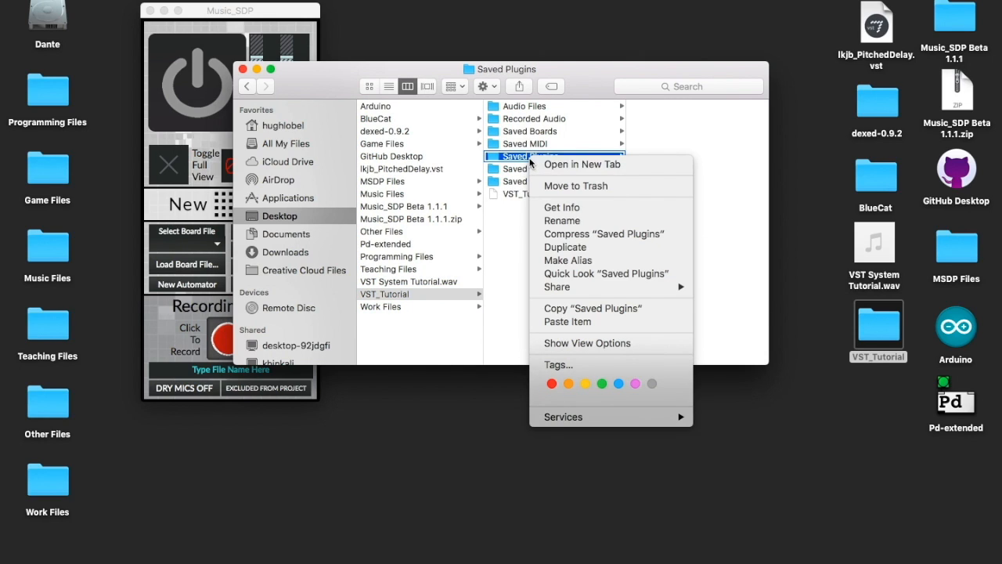
click(584, 322)
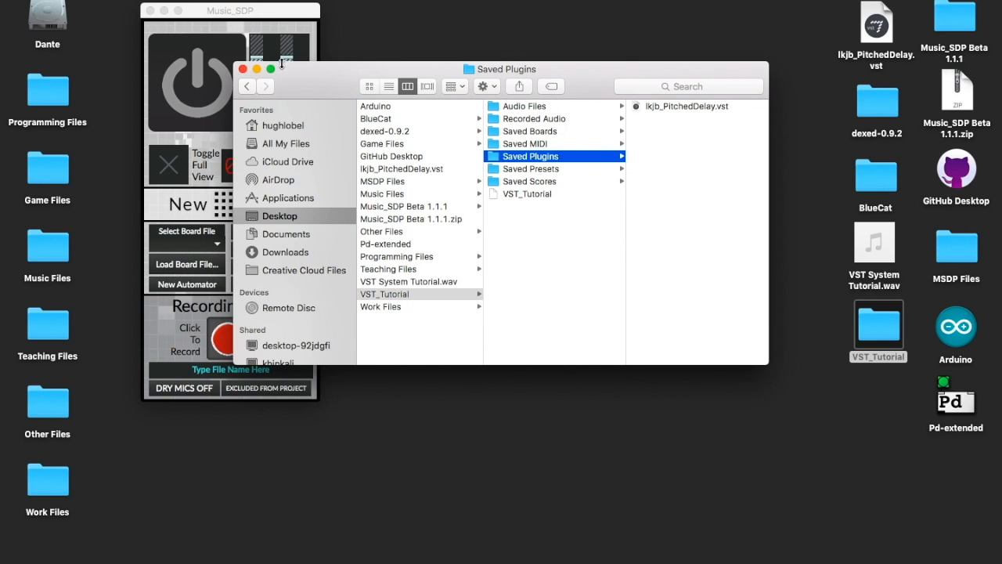
click(242, 70)
- Create a new pedal board and choose VST Instrument as its module
click(233, 221)
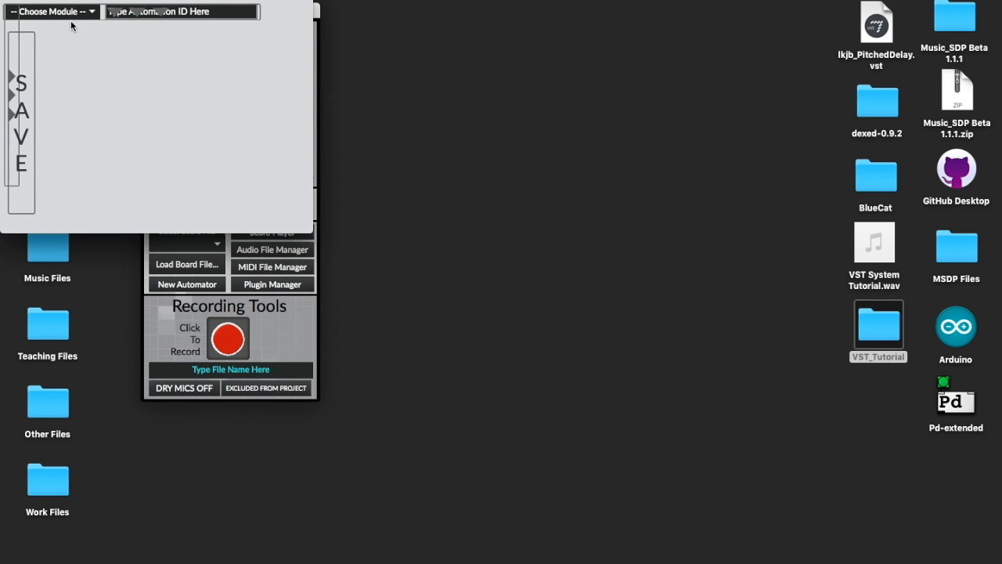
click(72, 18)
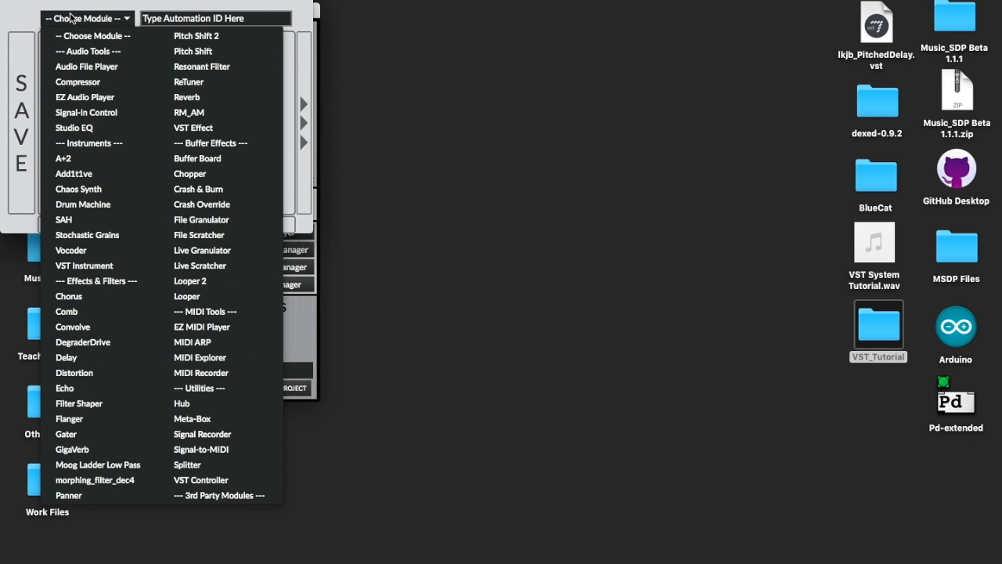
click(98, 267)
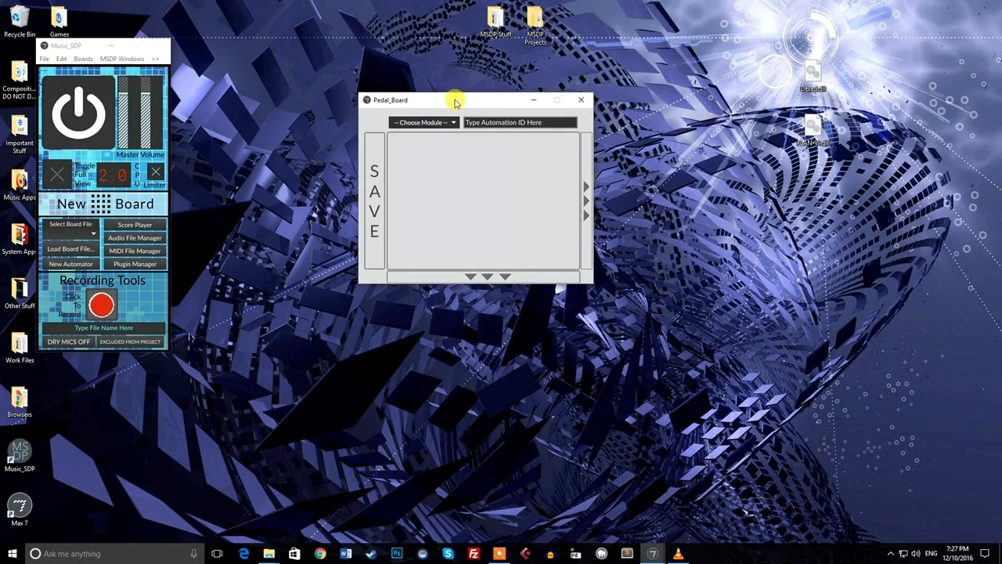
- Reposition the empty Pedal_Board window on the Windows desktop and set its module to VST Instrument
drag(455, 101, 437, 70)
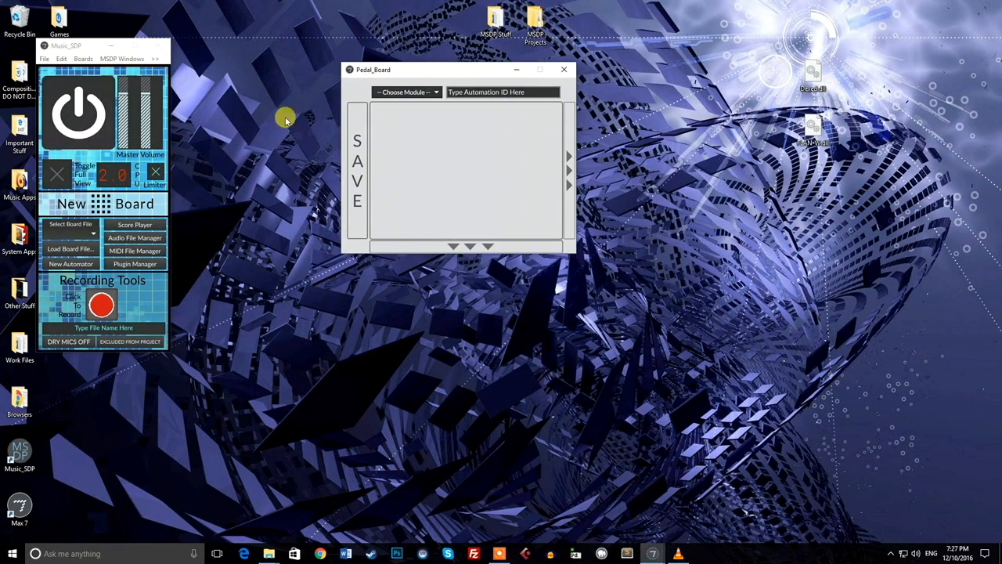
click(429, 92)
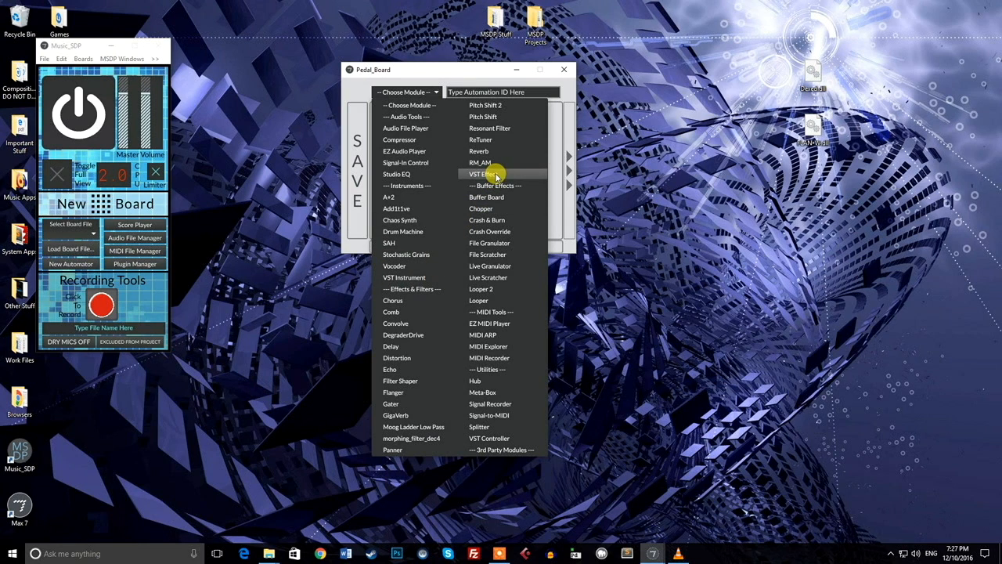
click(404, 279)
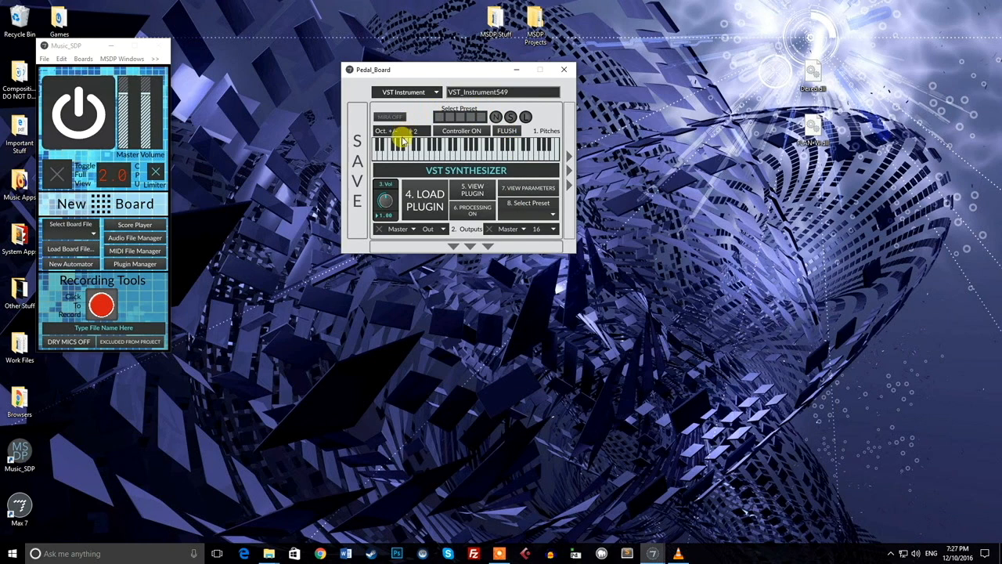
click(415, 92)
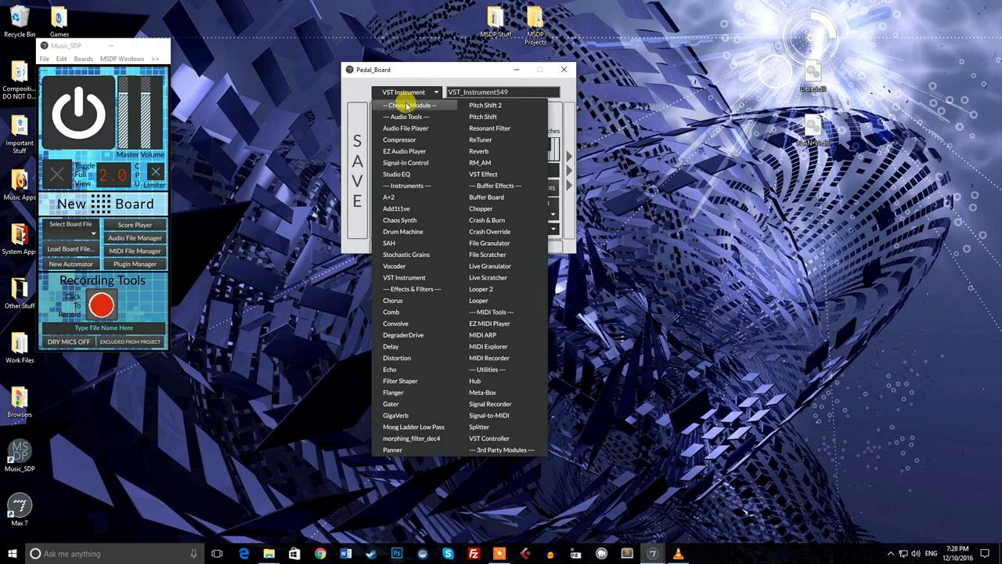
click(365, 96)
- Load Dexed.dll from the project's plugin list into the VST Instrument module
click(424, 206)
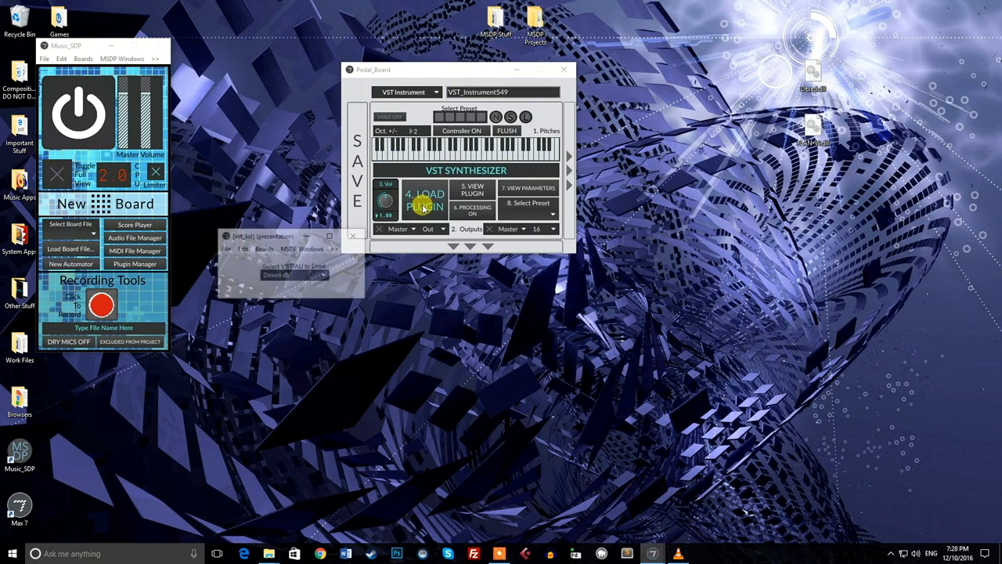
drag(290, 235, 475, 127)
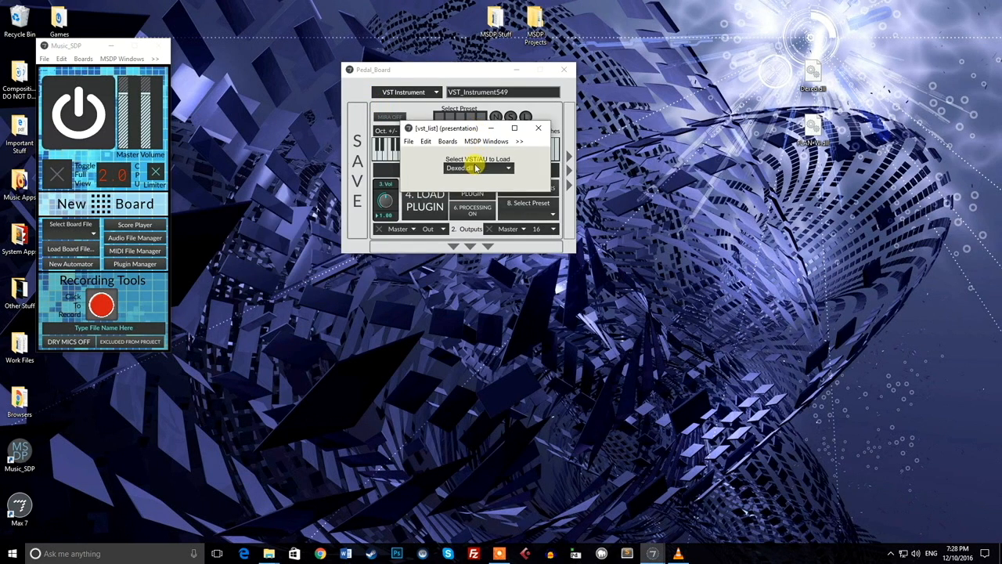
click(475, 169)
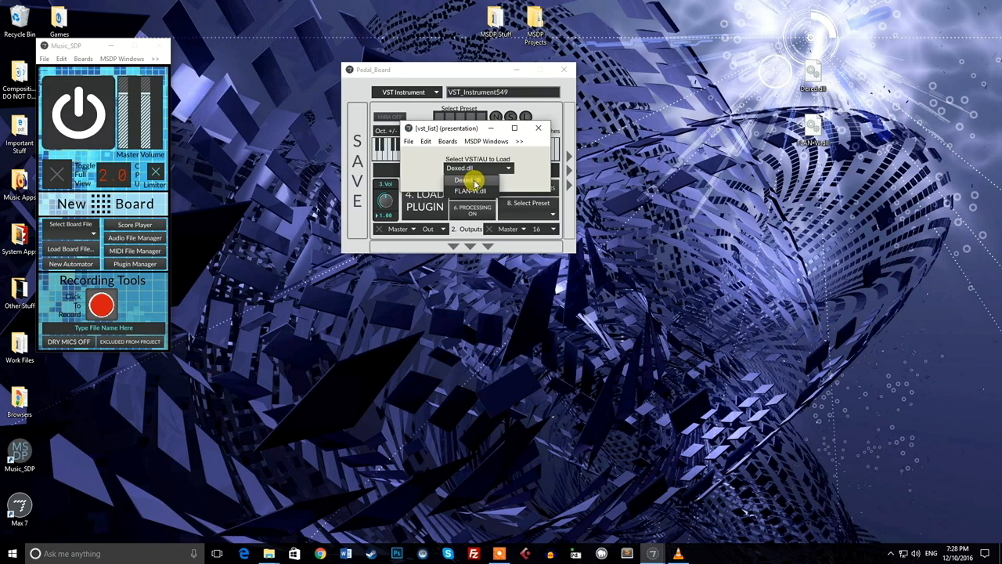
click(474, 181)
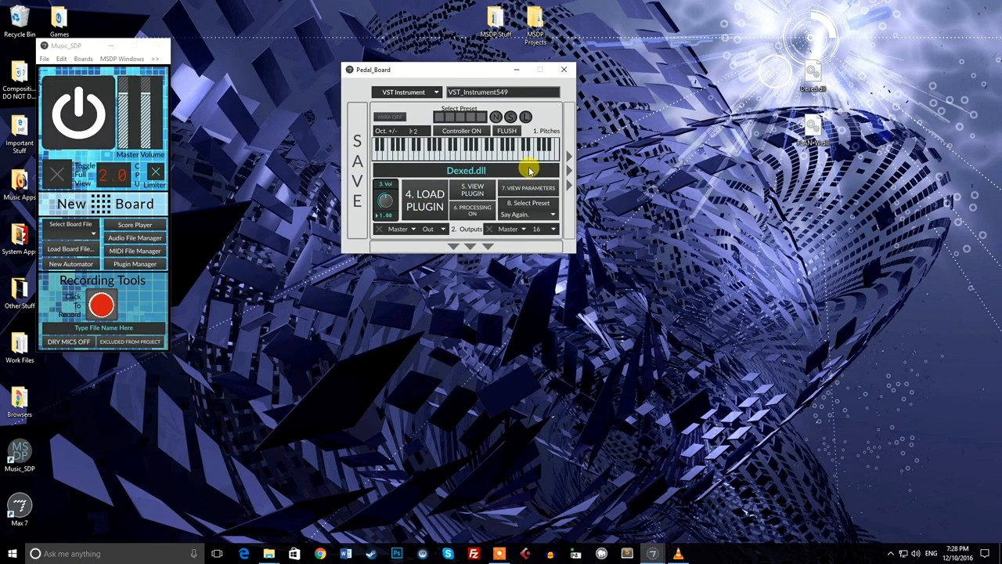
- View the Dexed plugin interface, play a note on its keyboard, close it and play a note on the module's keyboard
click(474, 192)
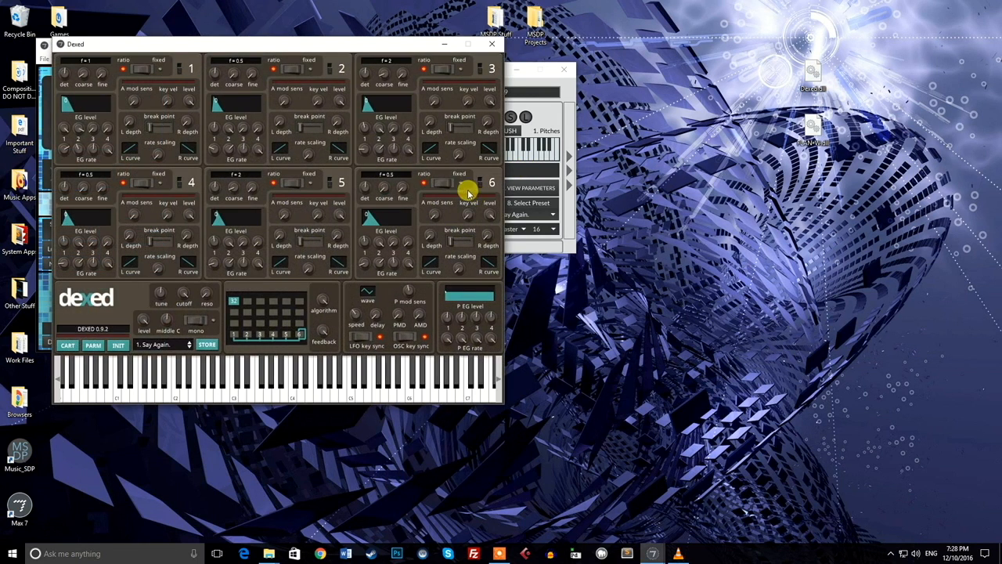
drag(340, 44, 305, 183)
click(486, 190)
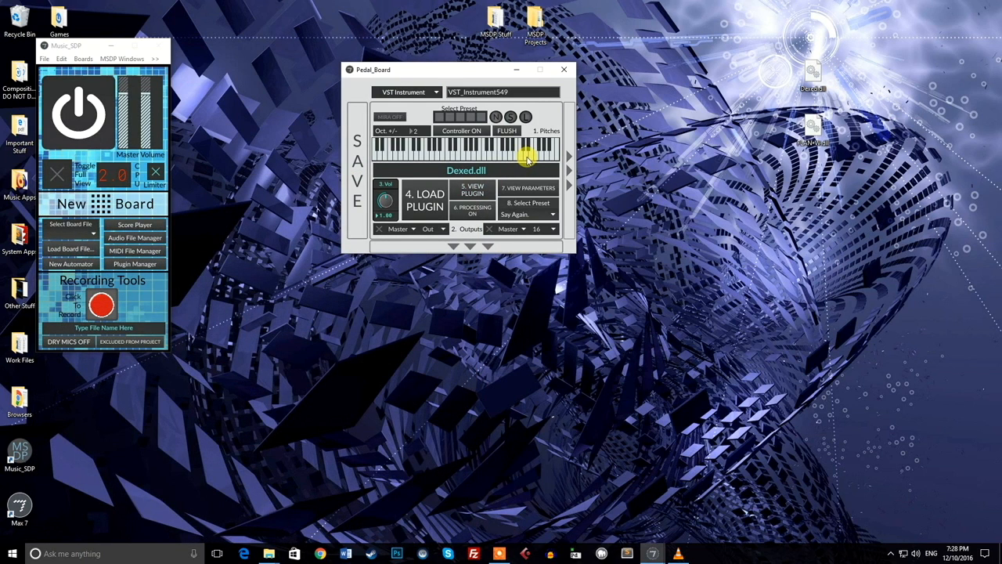
click(475, 189)
click(341, 380)
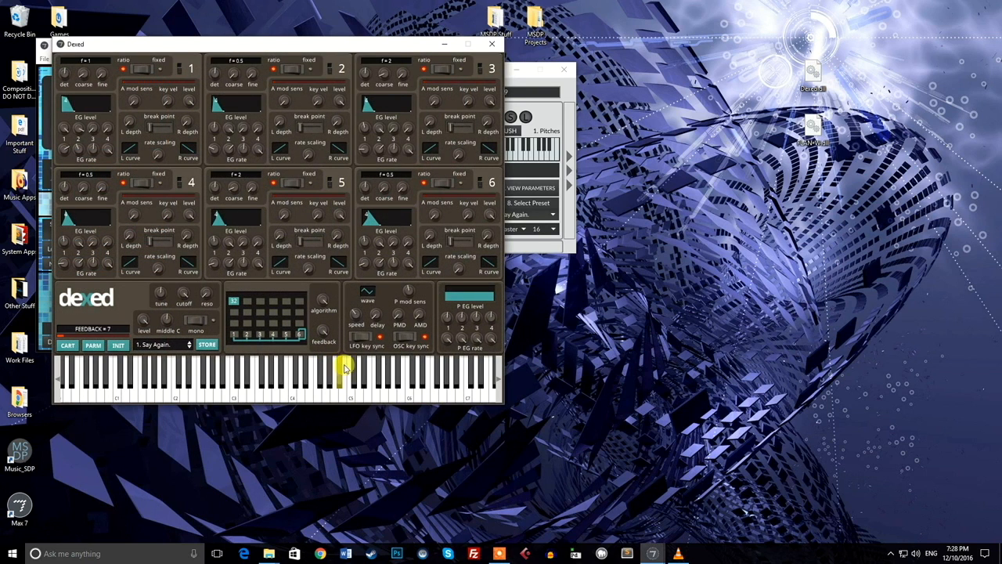
click(491, 44)
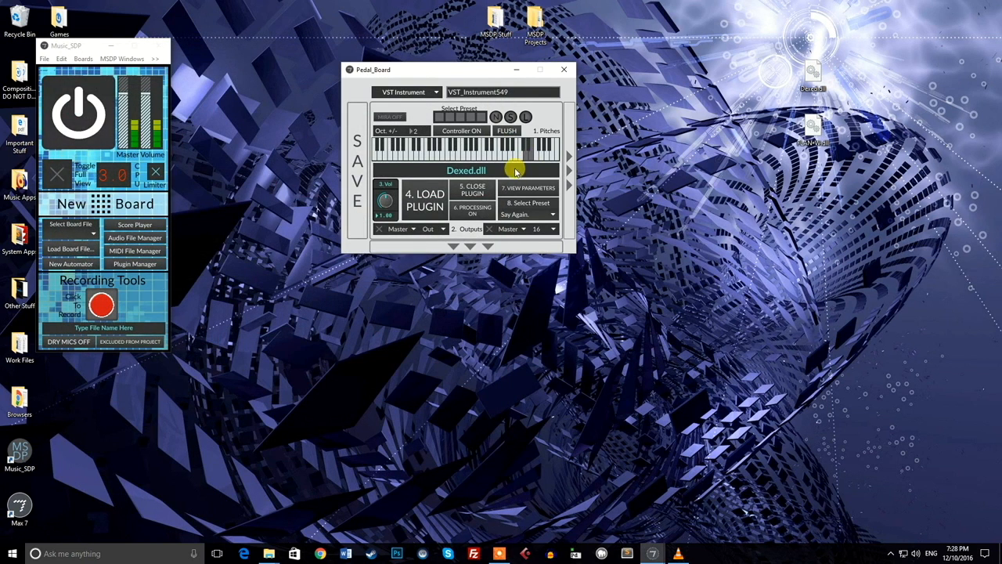
click(532, 155)
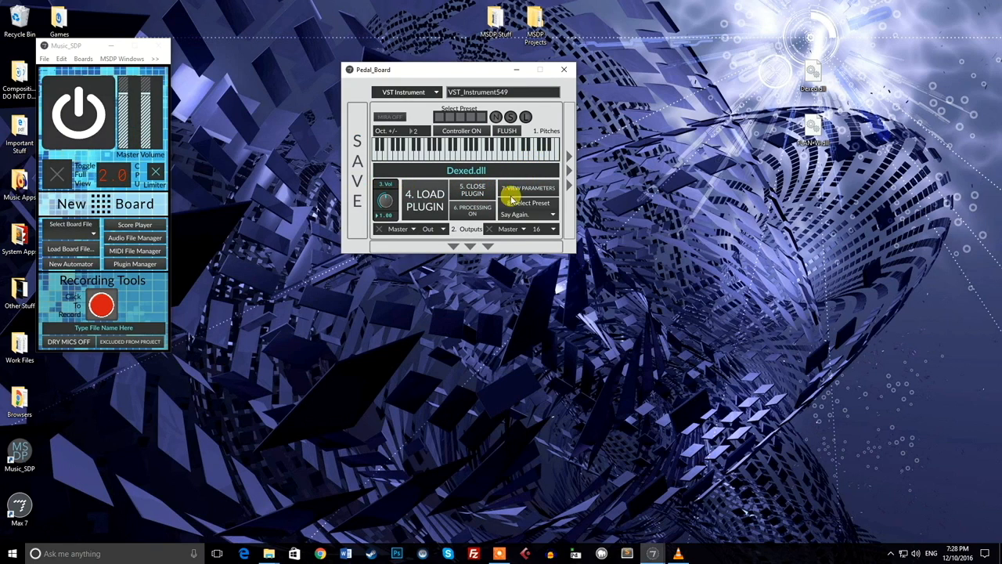
- Open the Virtual Keyboard controller from the full view, play a note on it and close it
click(83, 173)
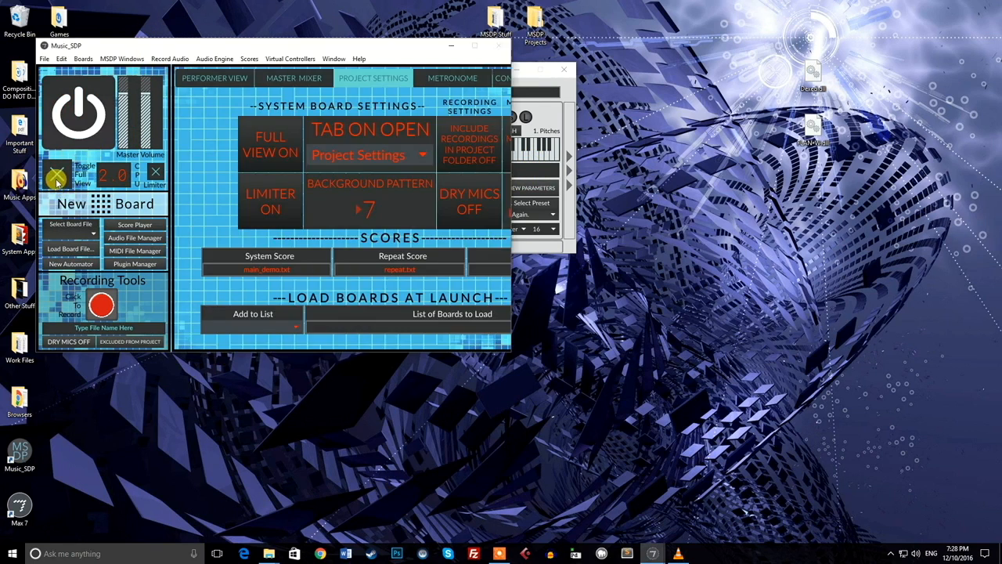
click(290, 59)
click(305, 72)
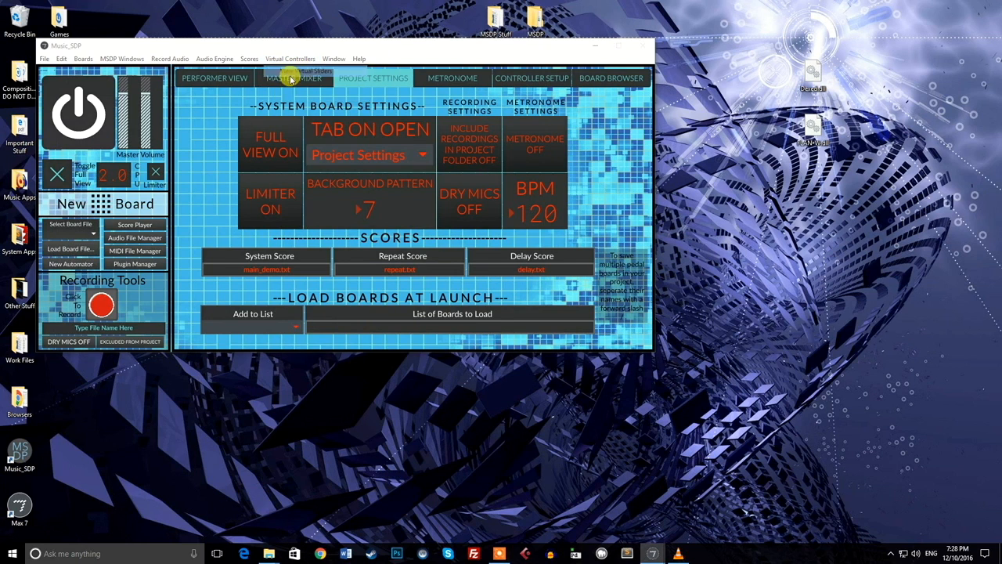
click(731, 97)
click(294, 59)
click(306, 83)
click(89, 169)
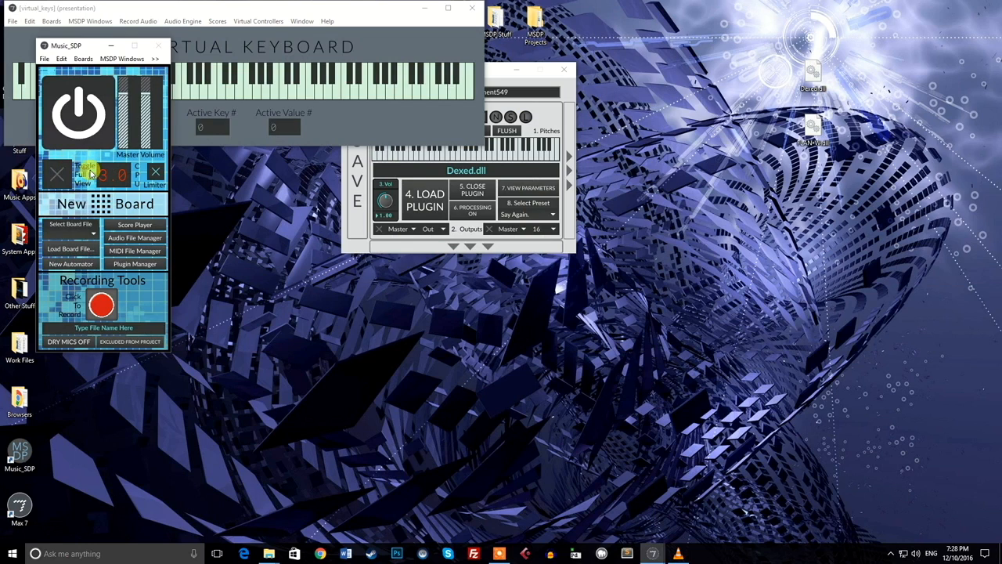
click(360, 90)
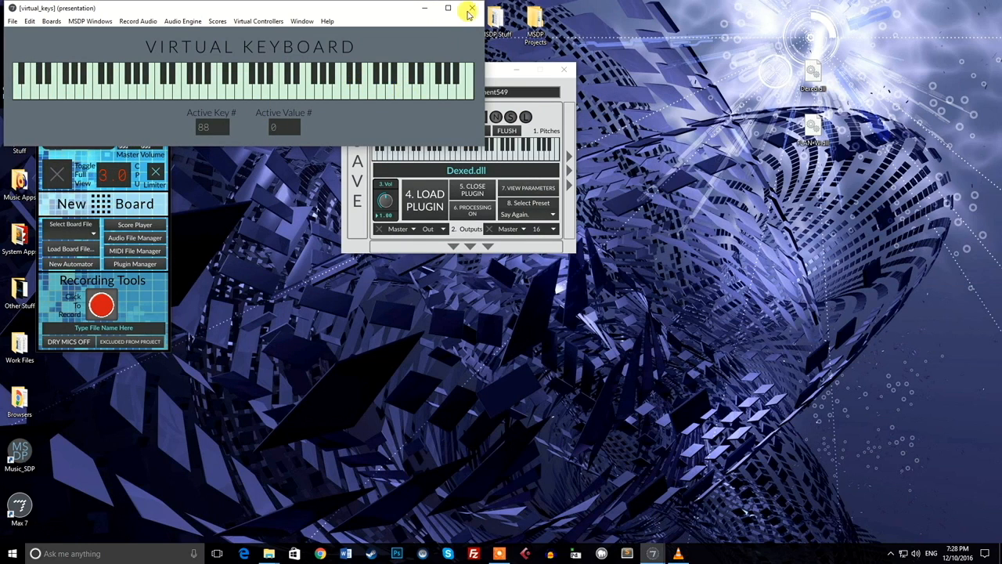
click(472, 8)
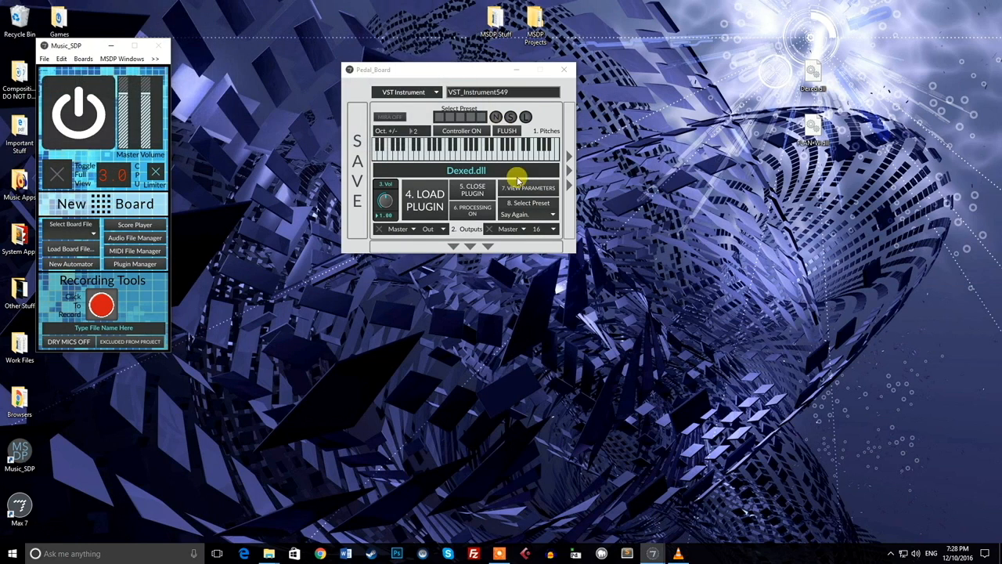
- Select the Thunder 3 preset for Dexed and play notes on the module's keyboard to hear it
click(551, 216)
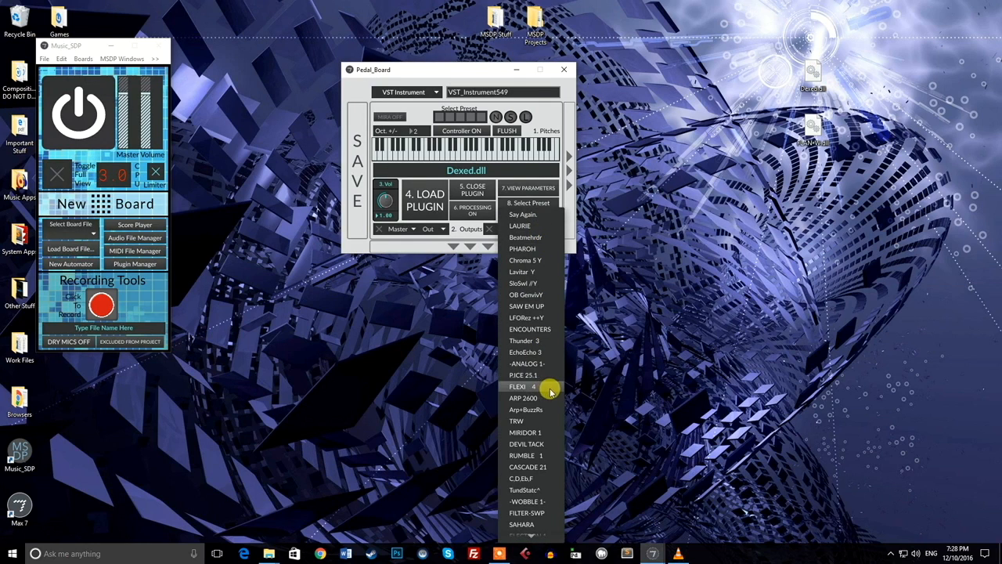
scroll(546, 387, down, 1)
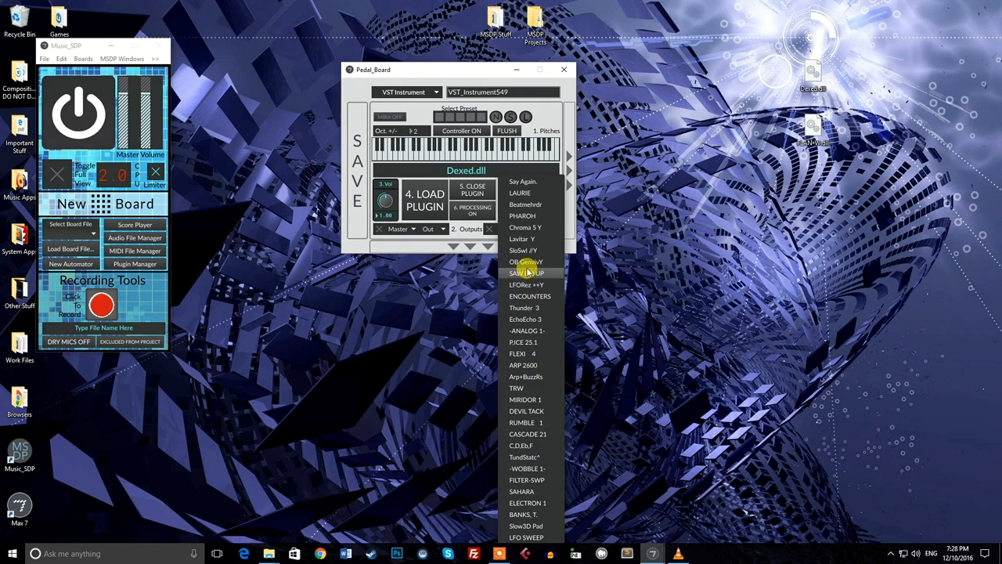
click(535, 307)
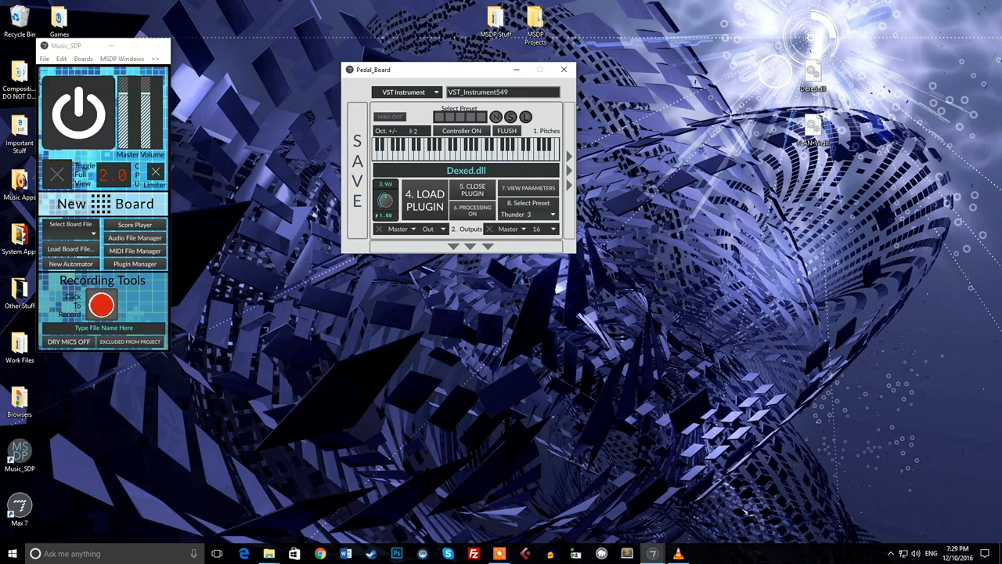
click(511, 153)
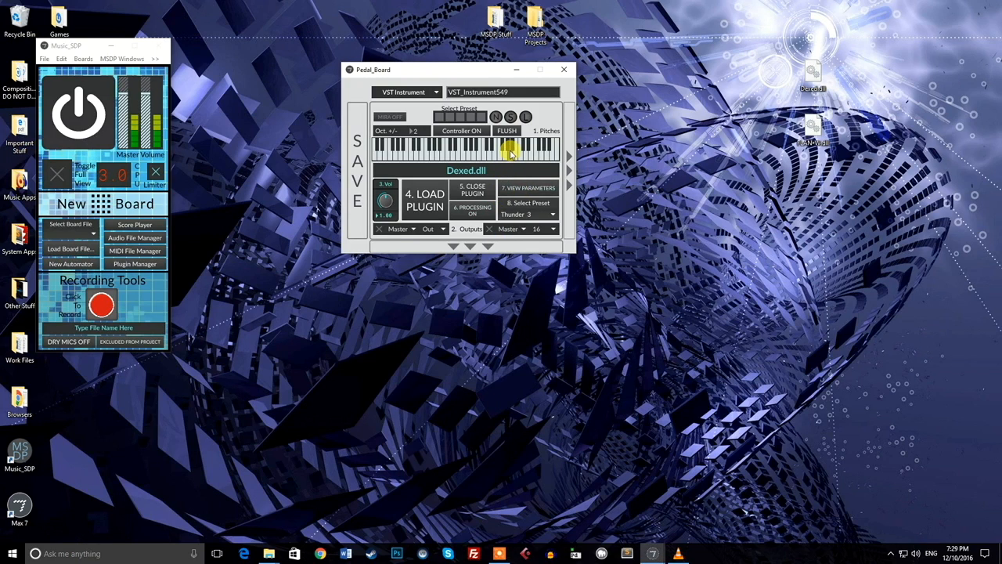
click(509, 156)
- Try the P.ICE 25.1 preset on the Dexed module and set its preset to ELECTRON 1
click(526, 213)
click(529, 249)
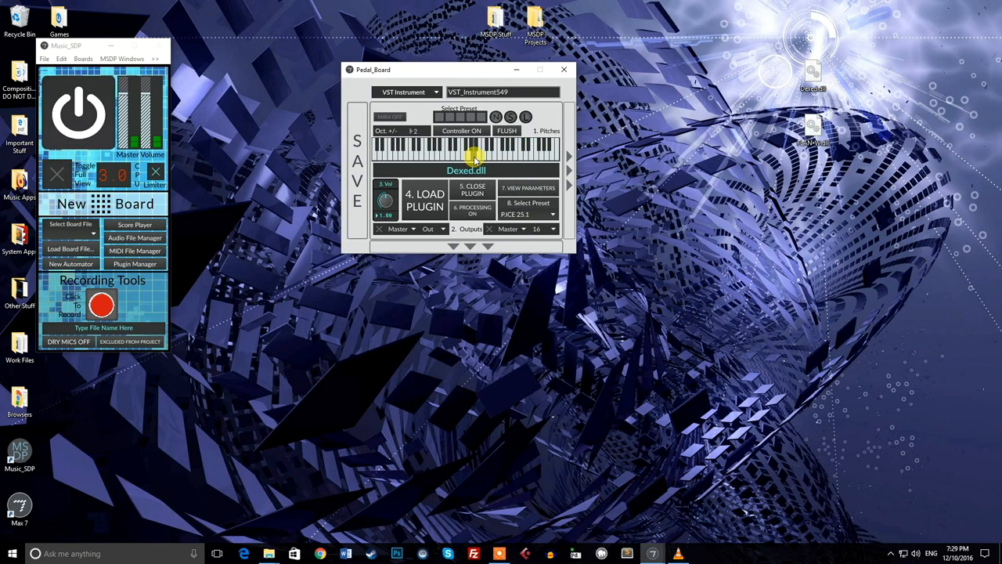
click(522, 211)
click(544, 375)
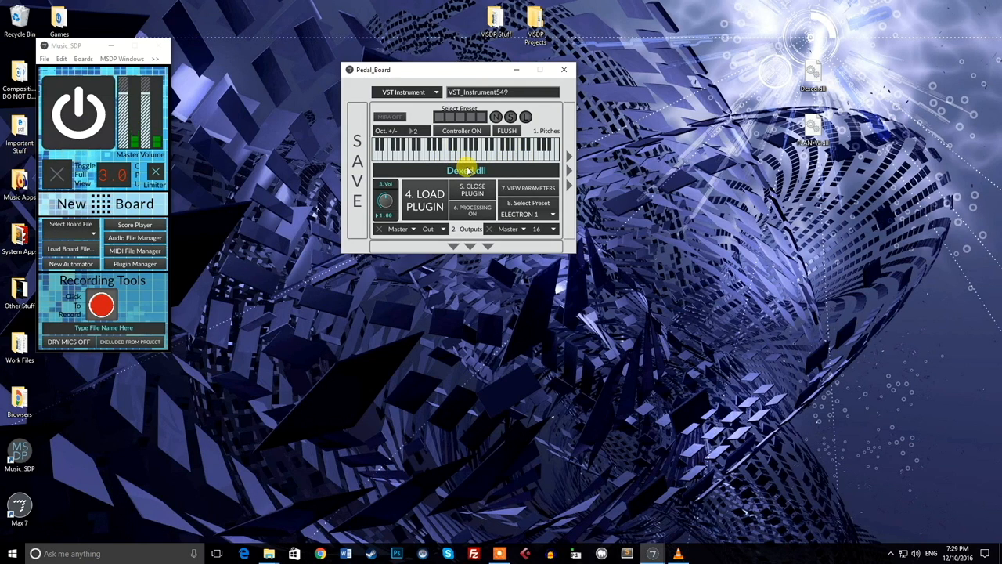
click(677, 553)
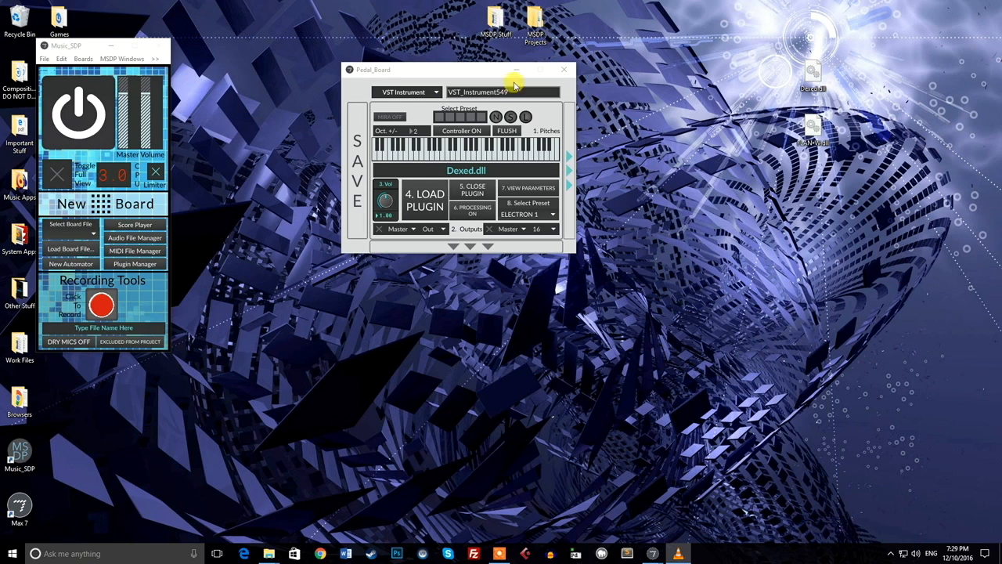
- Open the Dexed plugin interface, switch its program to 28. SAHARA and close the interface
drag(472, 69, 418, 56)
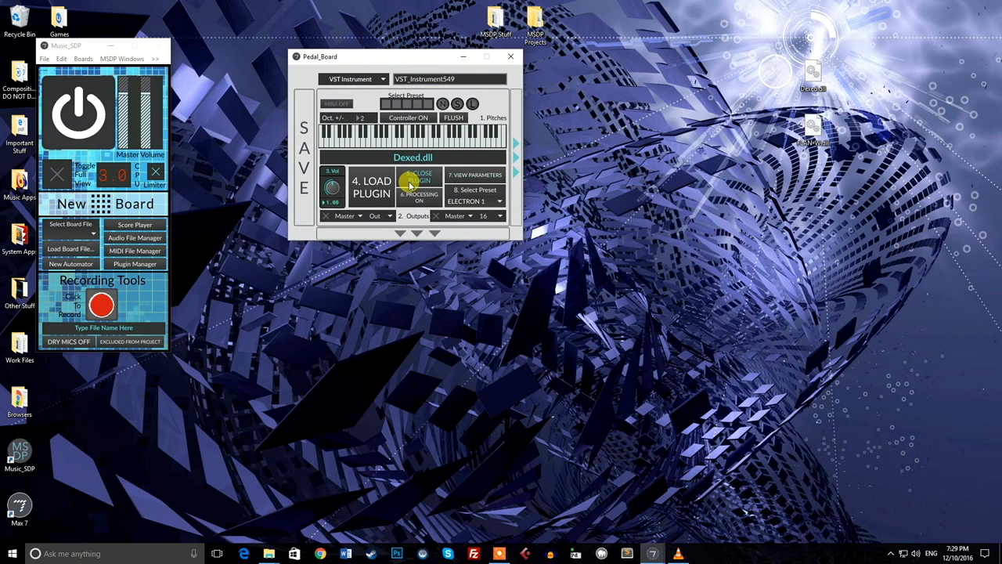
click(379, 200)
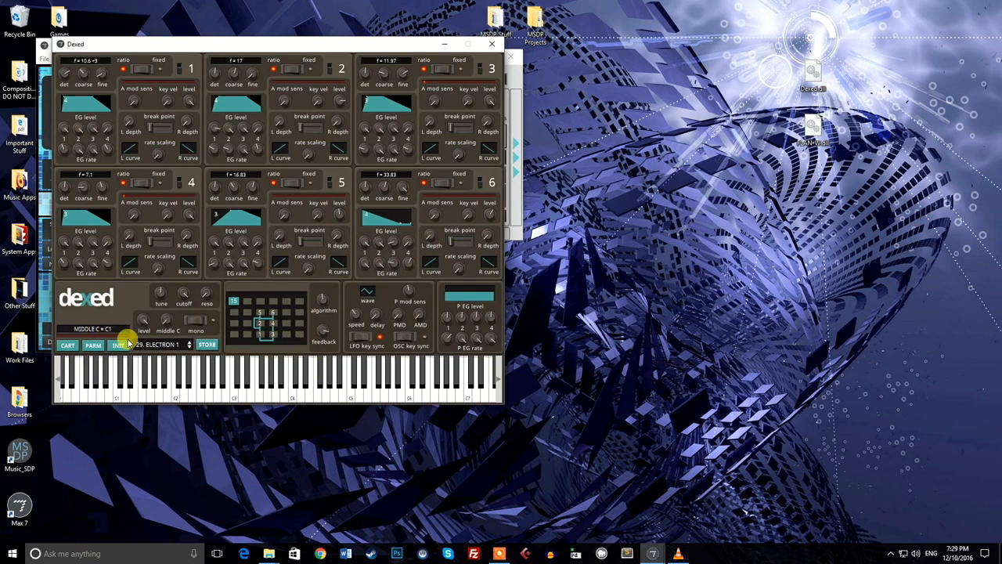
click(189, 347)
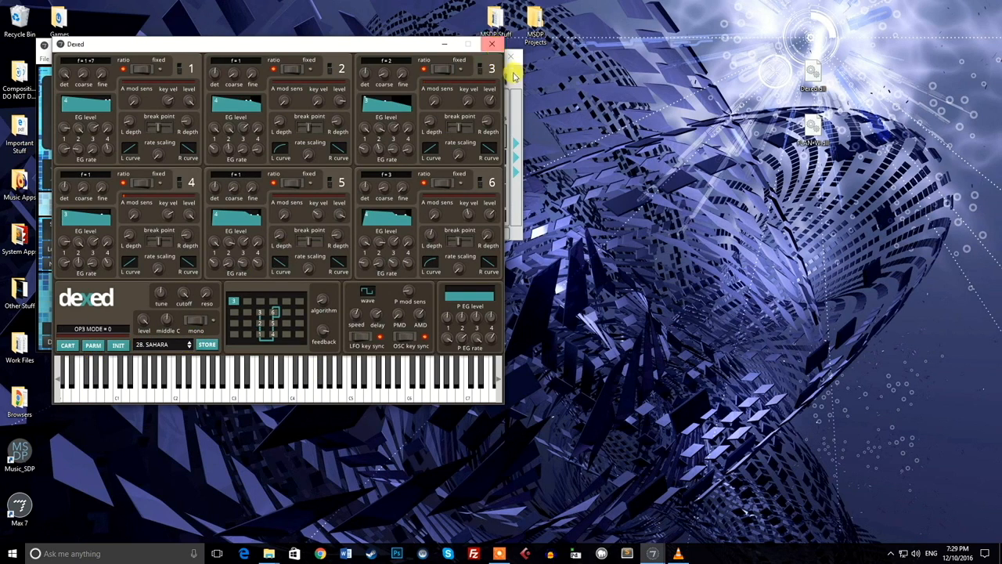
click(510, 74)
click(419, 176)
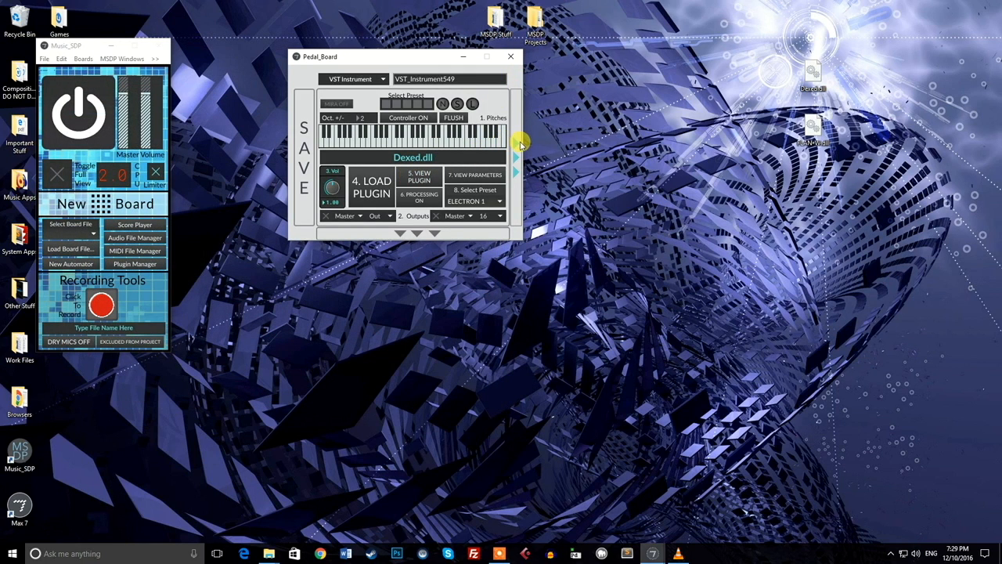
- Extend the pedal board with a second module beside the Dexed instrument and set it to VST Effect
click(524, 117)
click(567, 78)
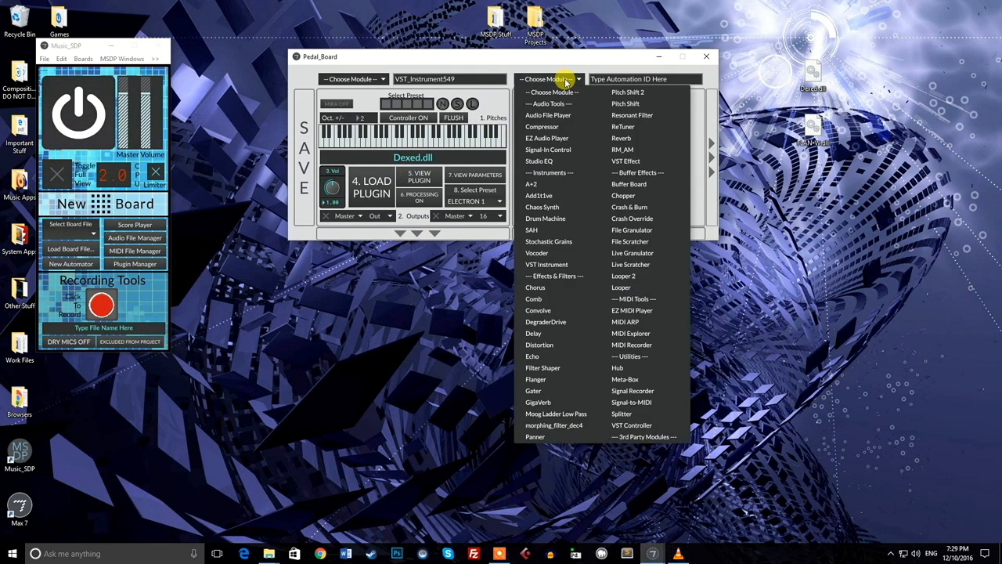
click(626, 161)
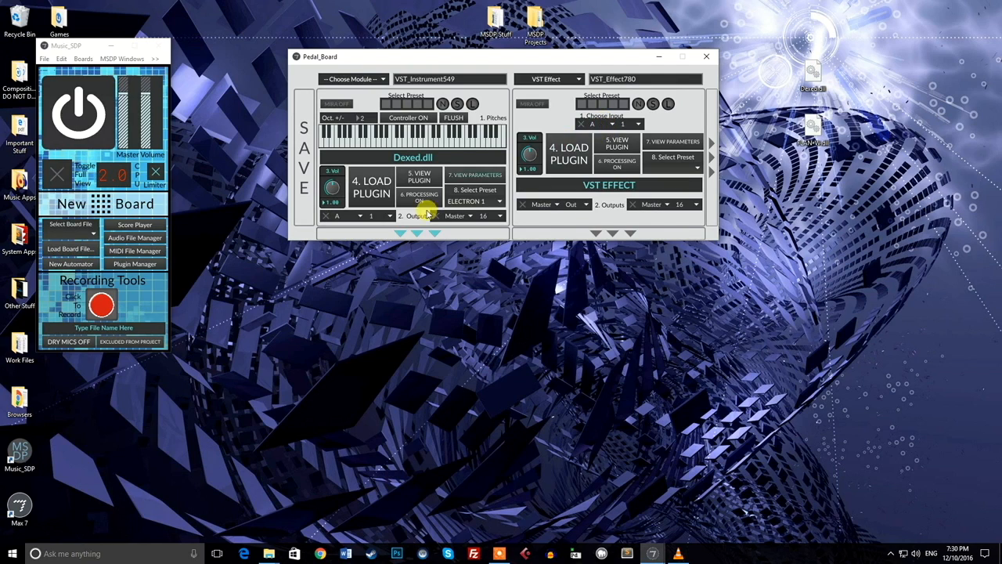
- Load FLAN-W.dll from the project's plugin list into the VST Effect module
click(568, 154)
click(294, 276)
click(288, 295)
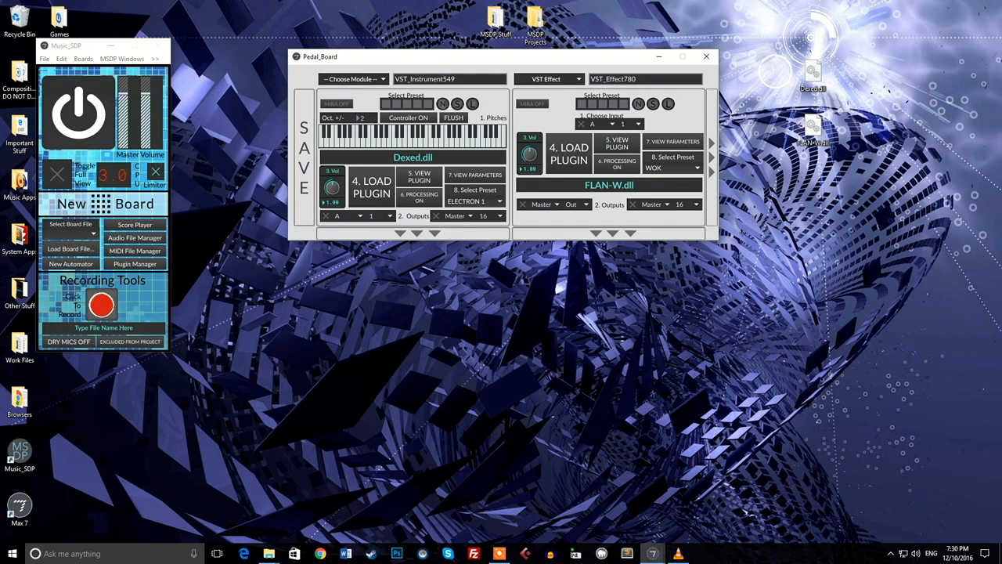
- Open the FLAN-W plugin interface from the effect module for a look and close it
key(alt+Tab)
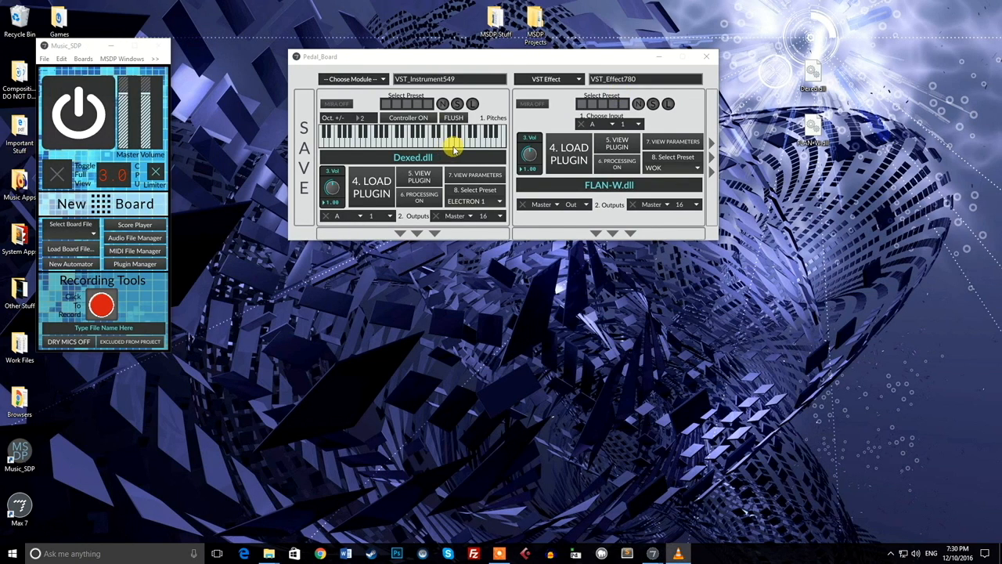
key(alt+Tab)
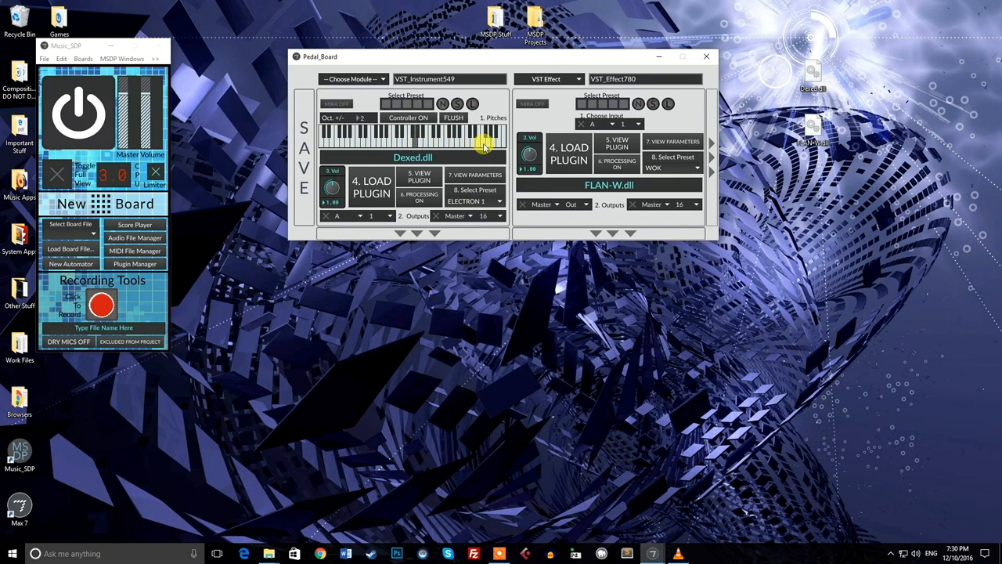
click(615, 144)
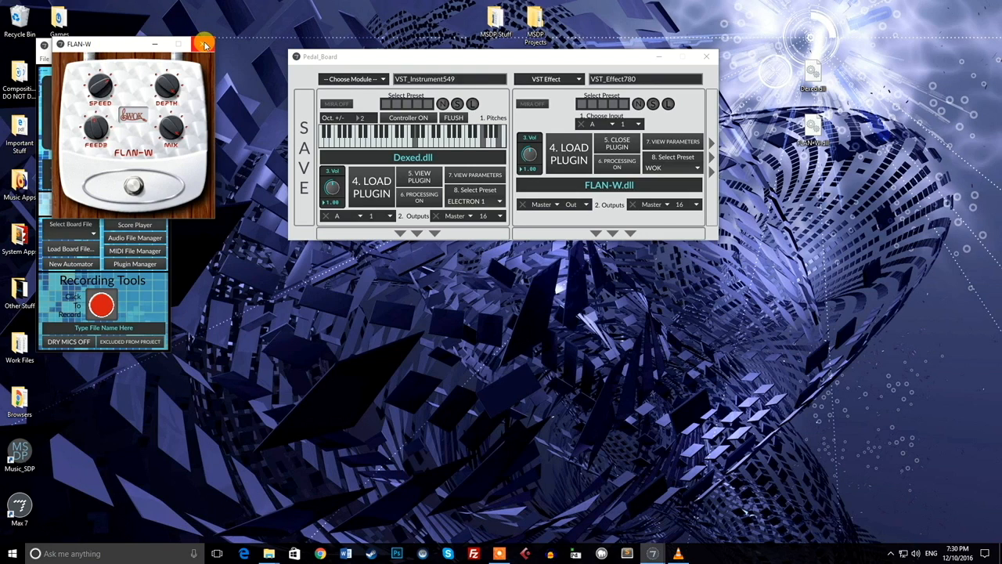
click(617, 145)
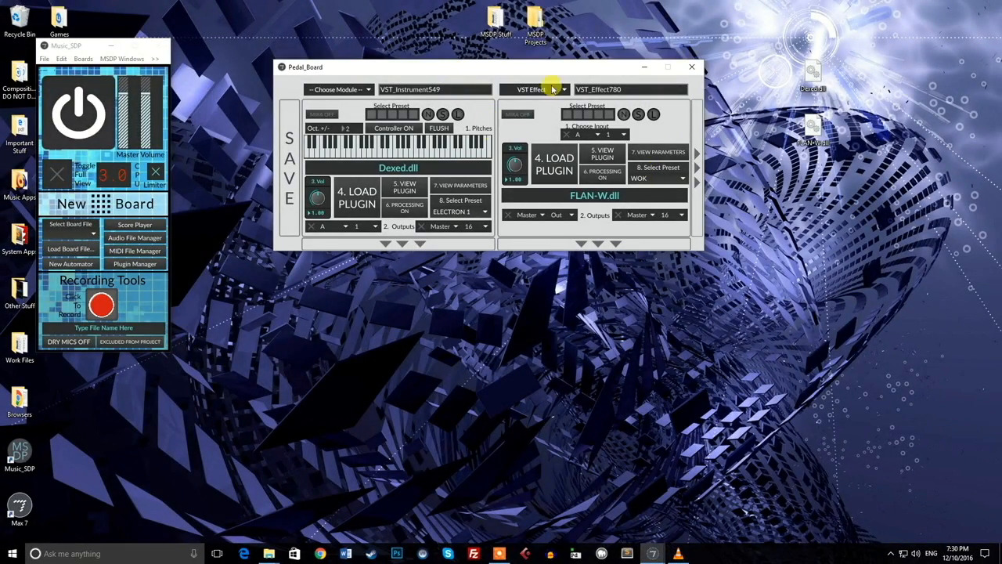
- Try the Fast and Normal presets on the FLAN-W module with its plugin interface open beside the pedal board
click(648, 176)
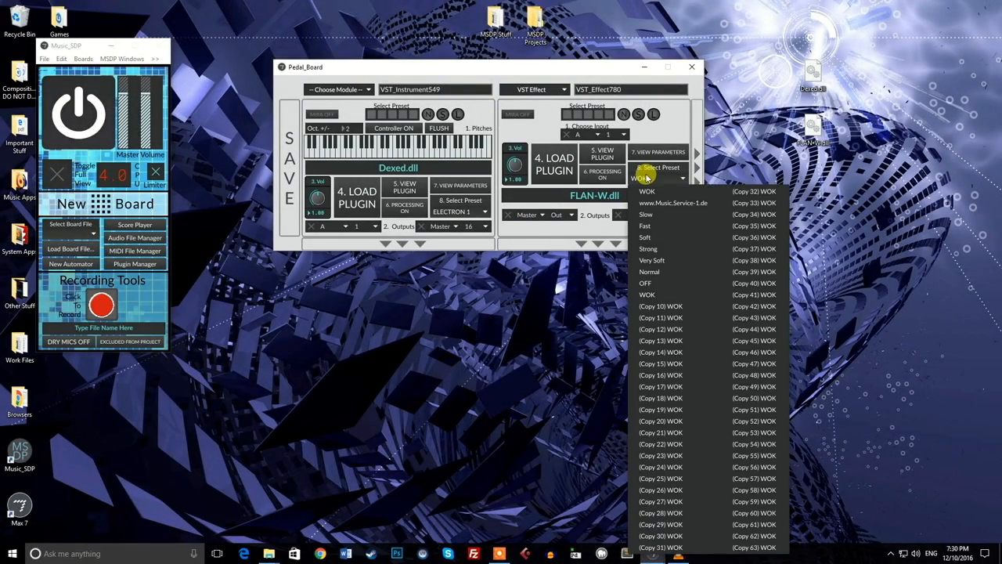
click(665, 223)
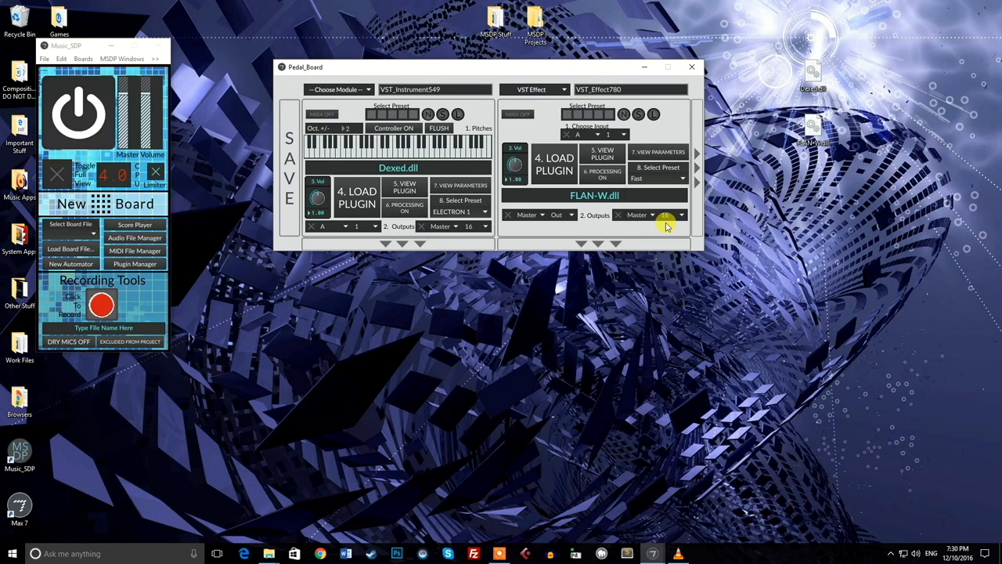
click(608, 159)
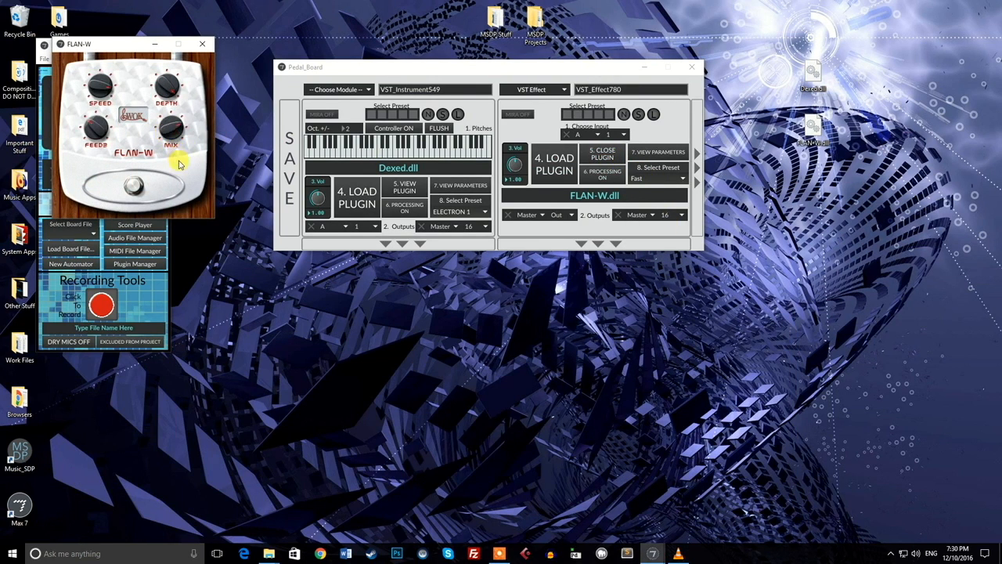
drag(125, 45, 302, 61)
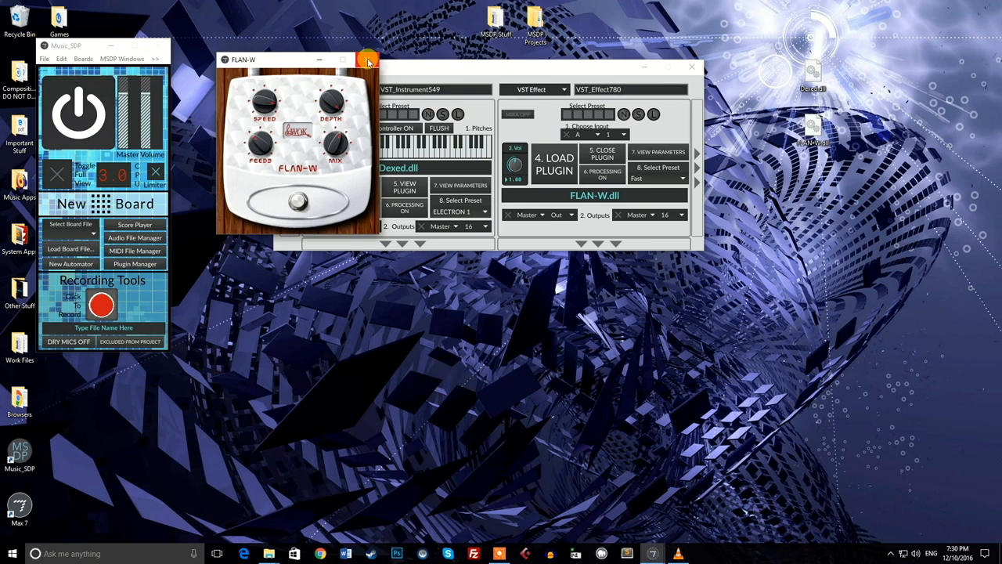
click(641, 179)
click(683, 271)
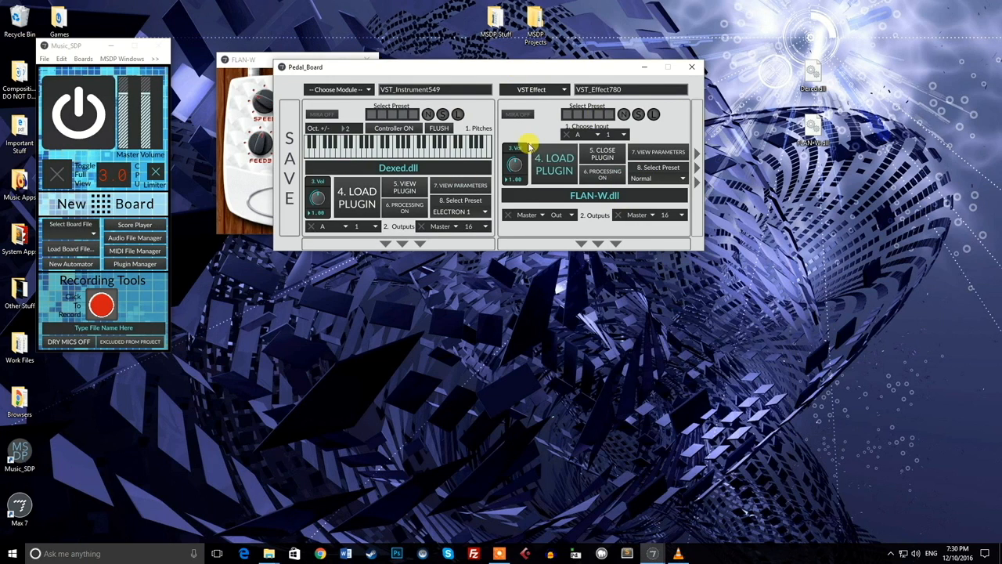
- Set the FLAN-W module's preset to Strong and close its plugin interface
drag(439, 74, 554, 58)
click(785, 165)
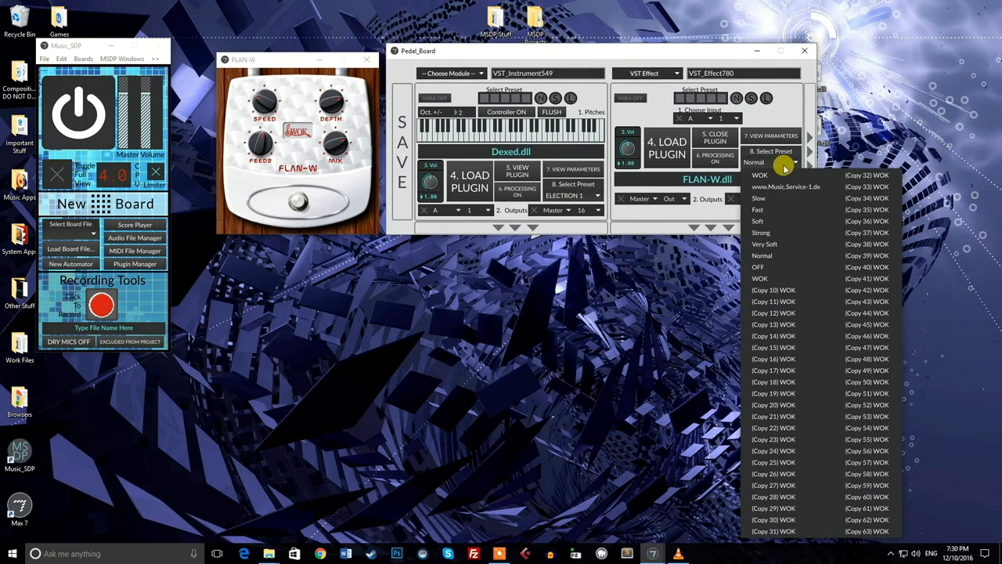
click(788, 232)
click(708, 139)
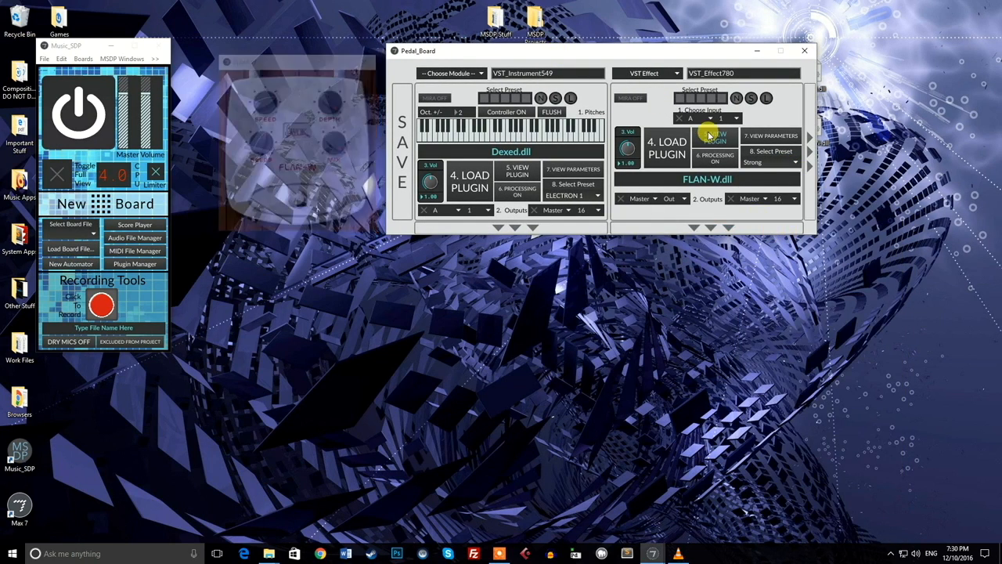
drag(635, 54, 515, 69)
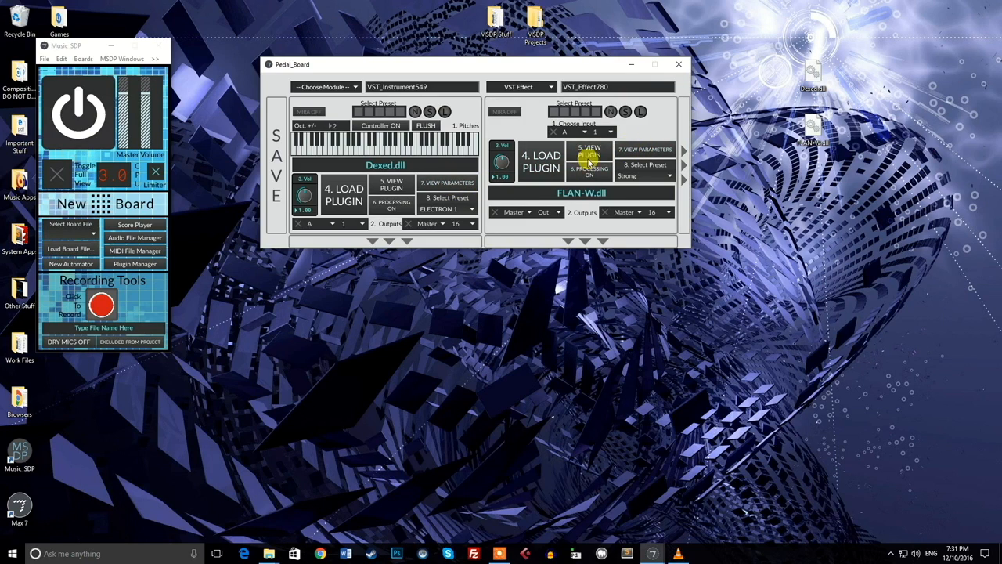
- View the Dexed plugin's parameter list, close it and open the FLAN-W parameter list instead
click(461, 181)
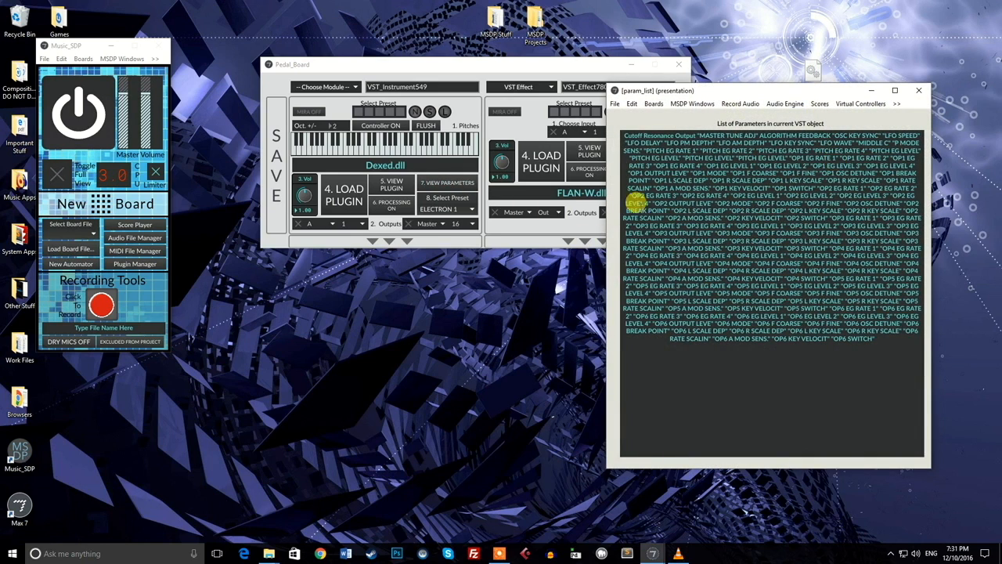
click(918, 90)
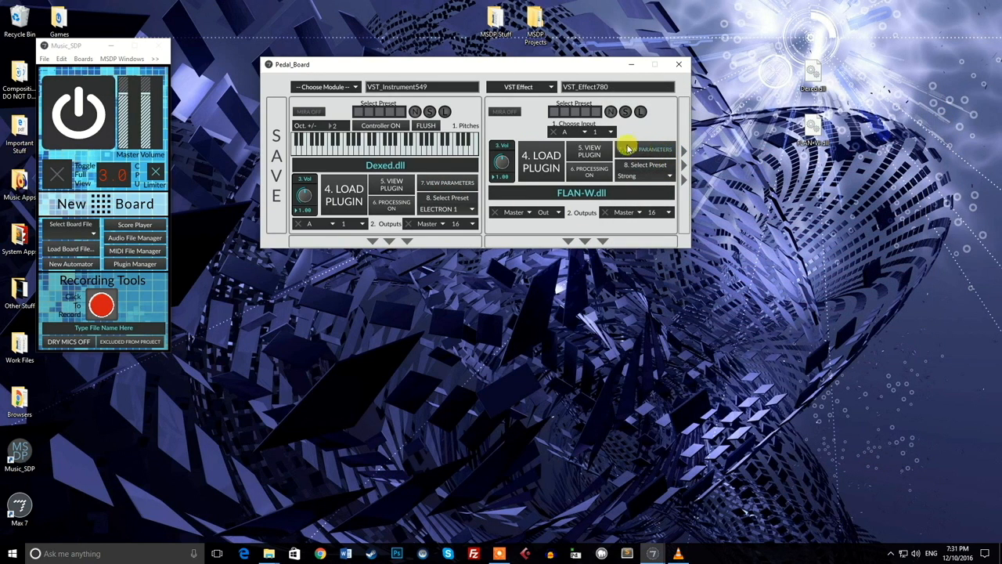
click(645, 151)
- Reopen the FLAN-W plugin interface and arrange it and the parameter list side by side below the pedal board
drag(543, 66, 469, 12)
click(504, 100)
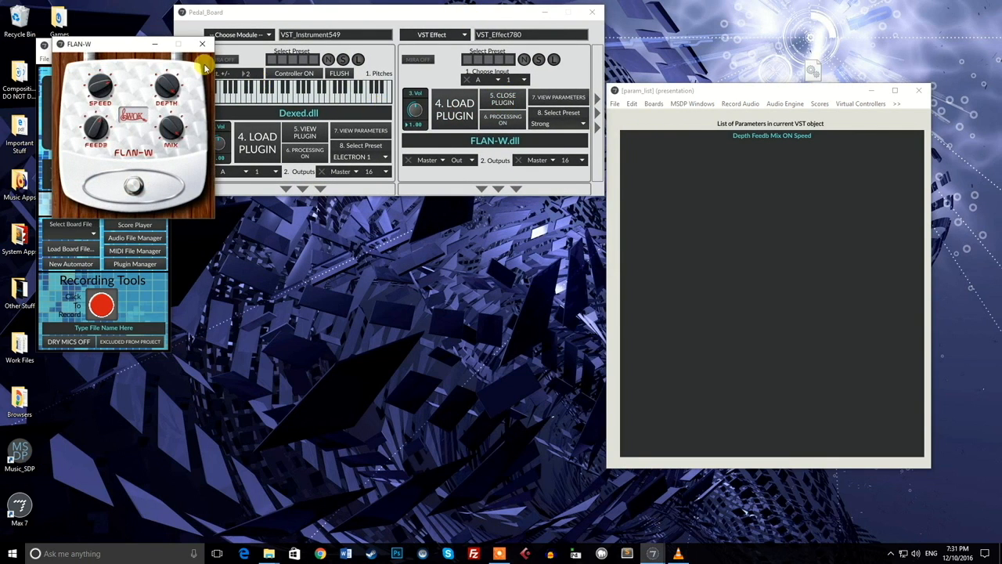
drag(126, 49, 459, 222)
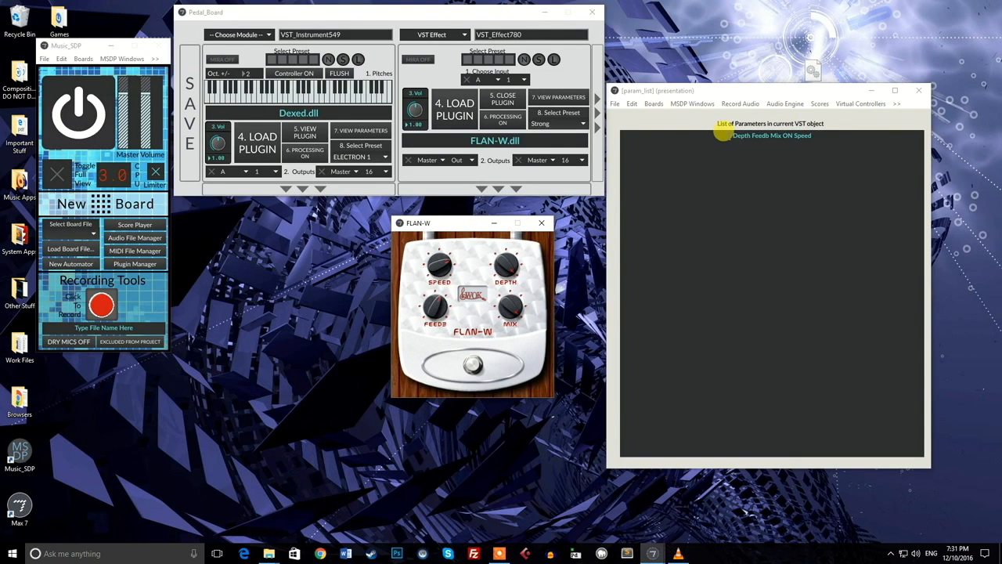
drag(733, 135, 744, 135)
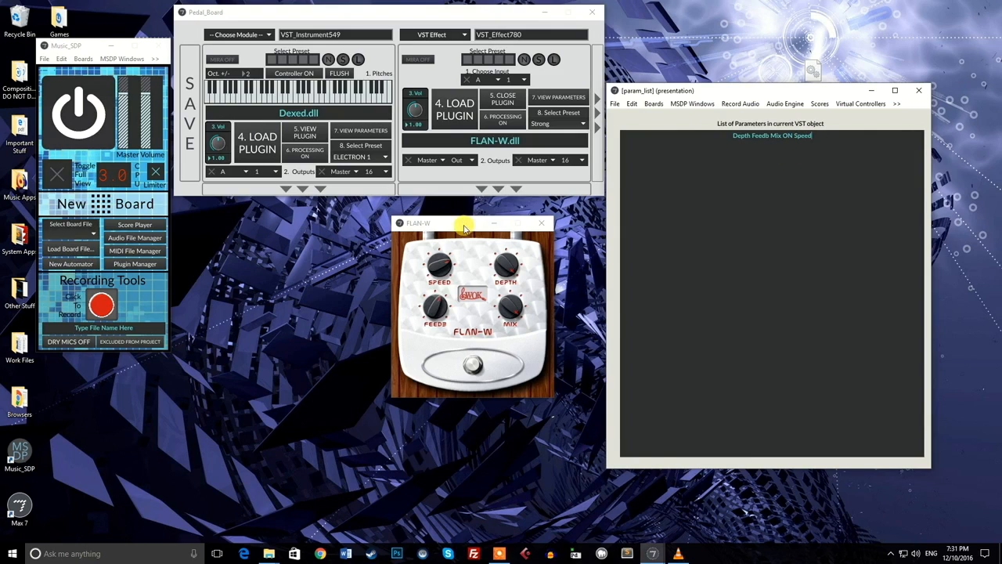
drag(462, 223, 505, 194)
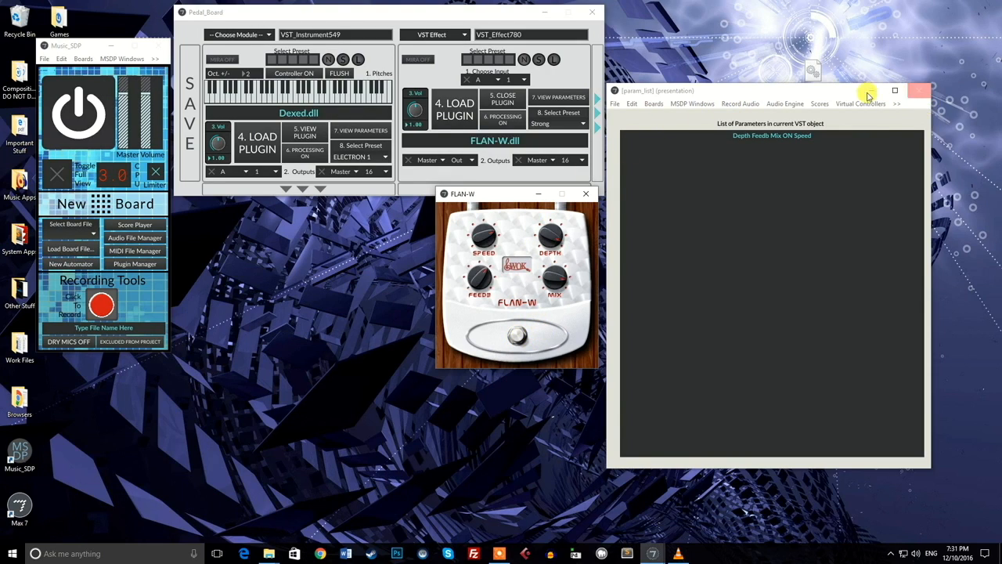
drag(792, 92, 785, 215)
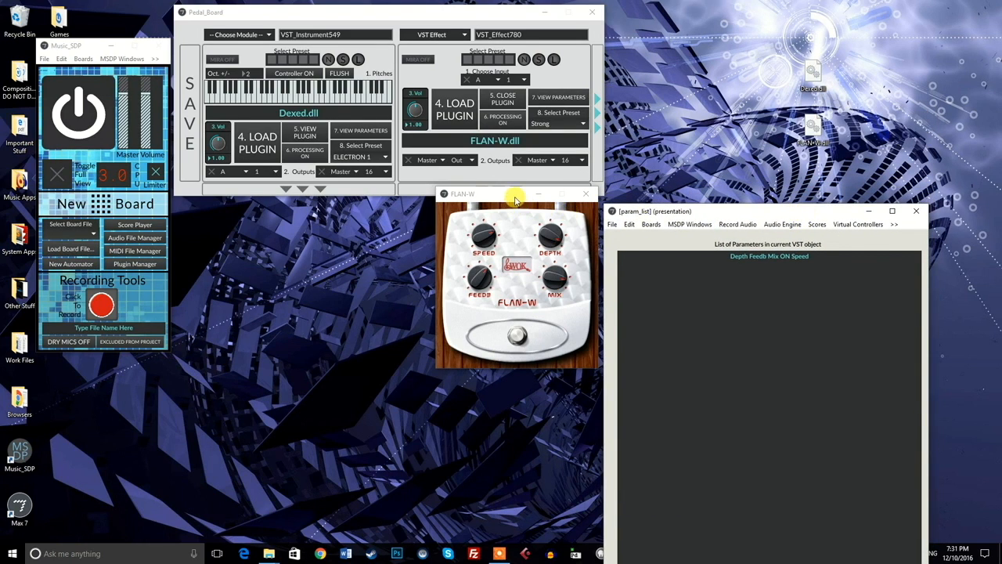
drag(514, 199, 515, 219)
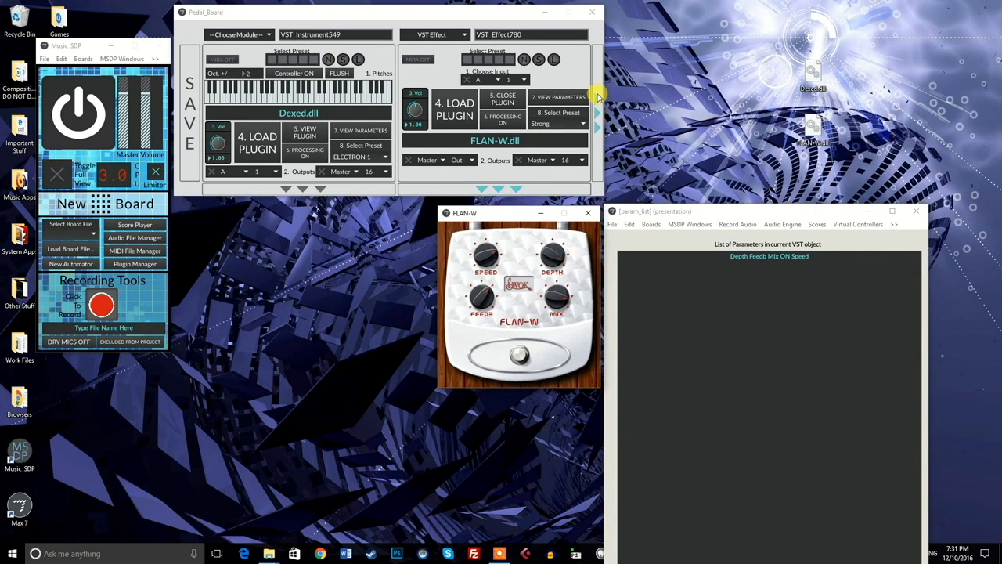
- Extend the pedal board with a third module beside the FLAN-W effect and set it to VST Controller
click(597, 97)
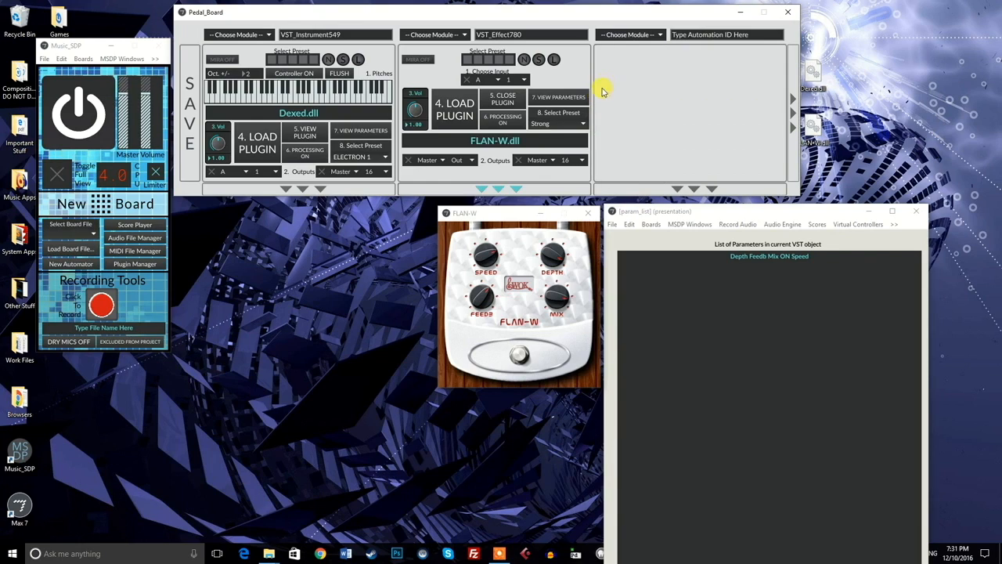
click(632, 35)
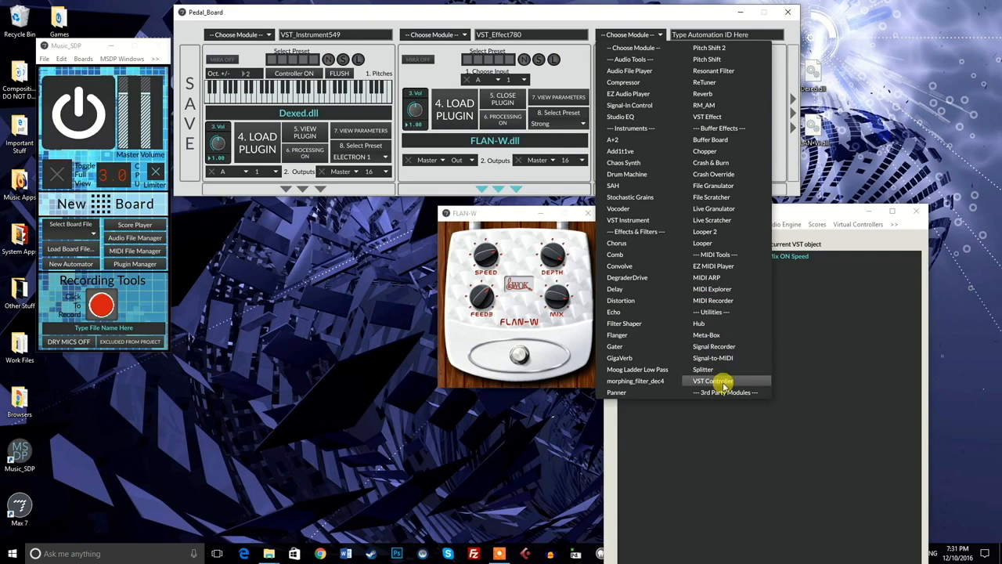
click(712, 381)
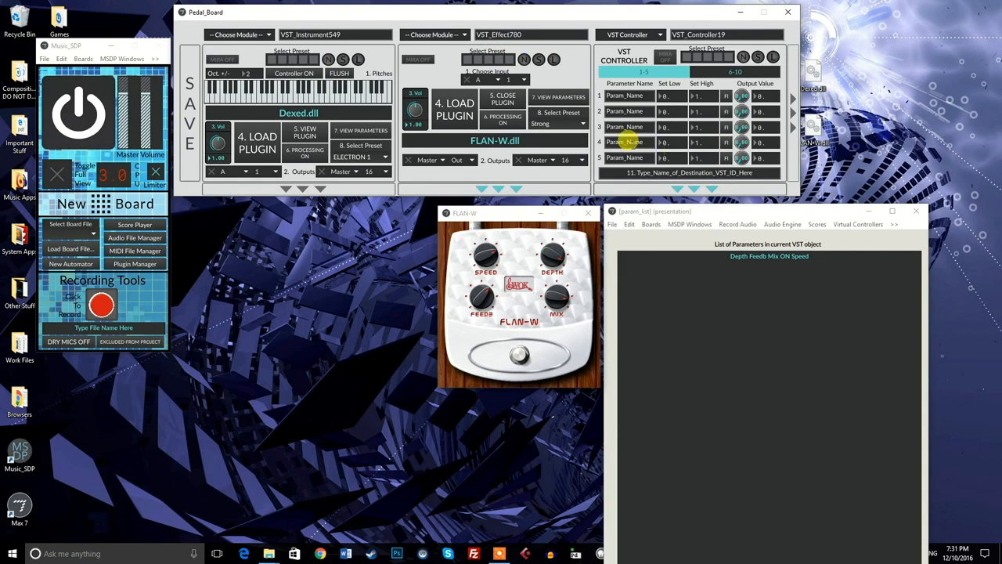
- Copy the FLAN-W module's ID, VST_Effect780, into the VST Controller's destination VST ID
double_click(516, 35)
key(ctrl+c)
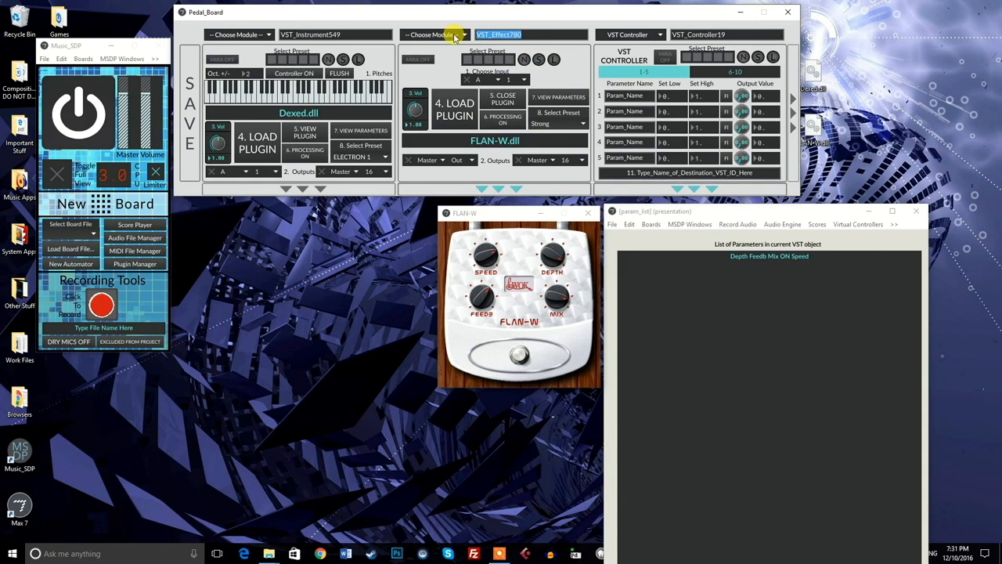
drag(760, 167, 597, 167)
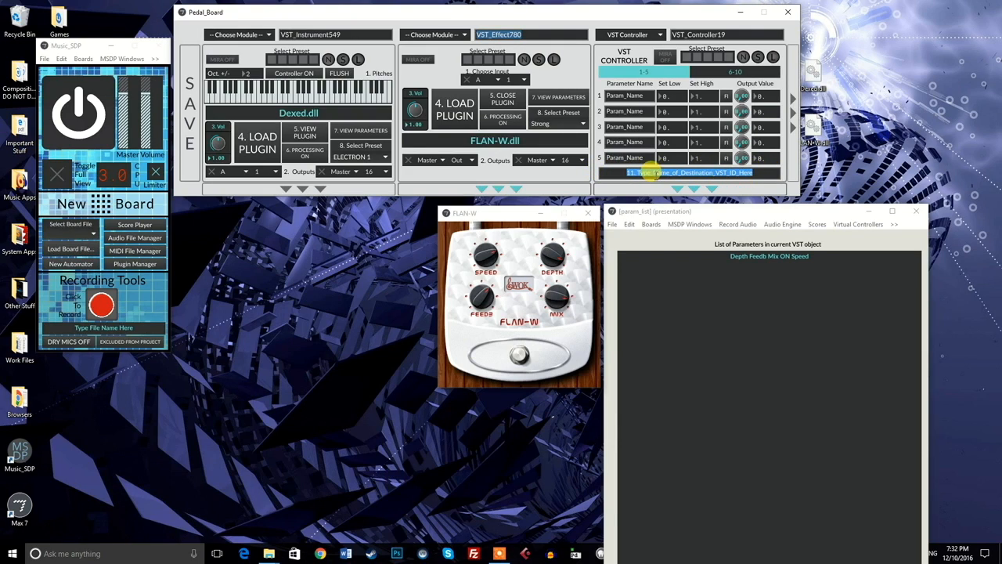
key(ctrl+v)
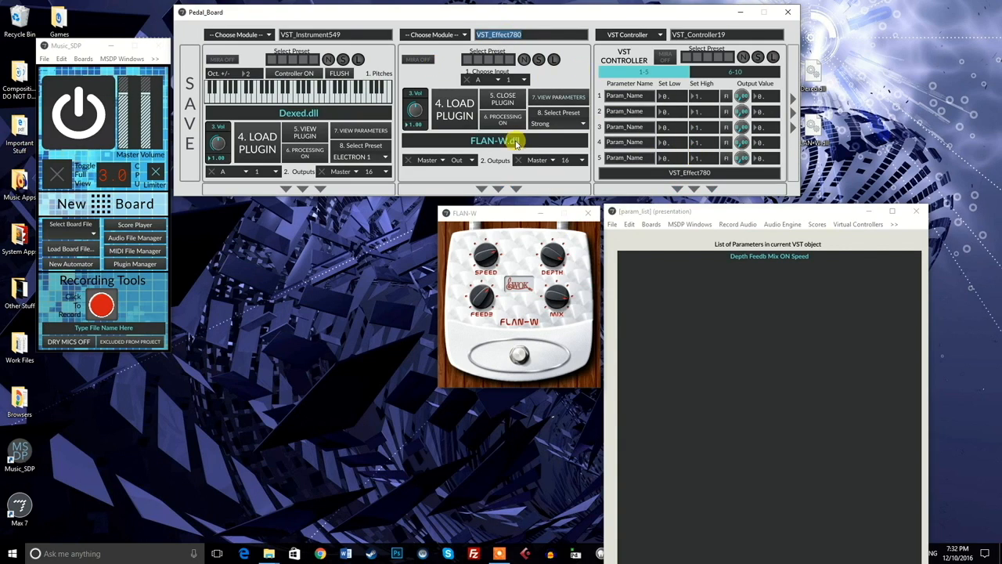
click(571, 35)
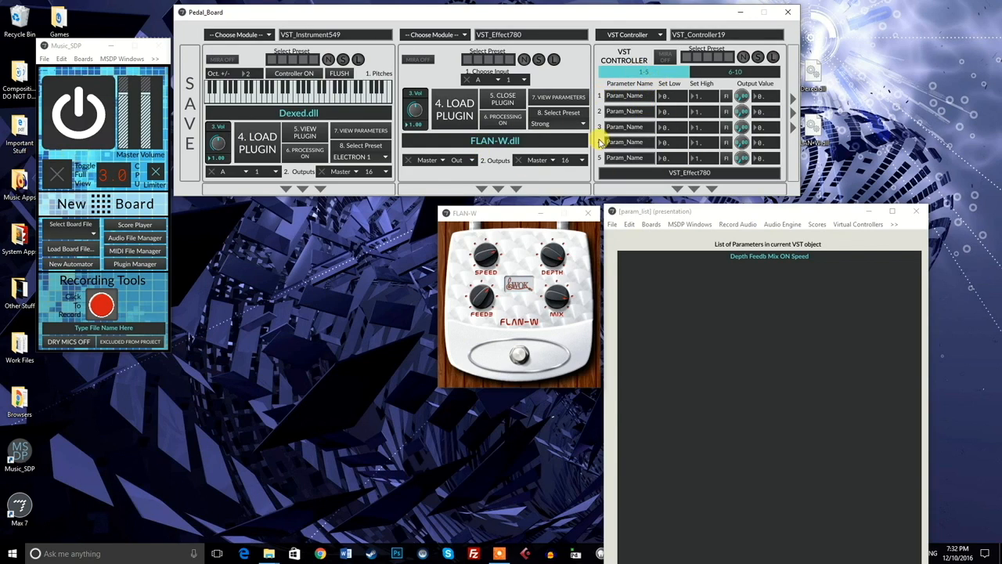
- Look over the VST Controller's parameter slots 6-10, return to slots 1-5 and check the FLAN-W parameter names
click(736, 72)
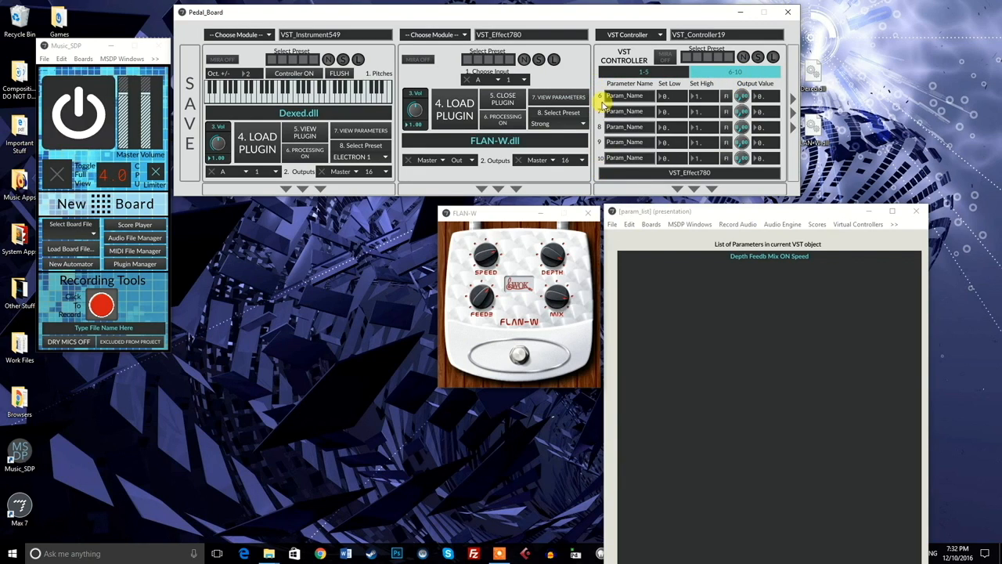
click(633, 71)
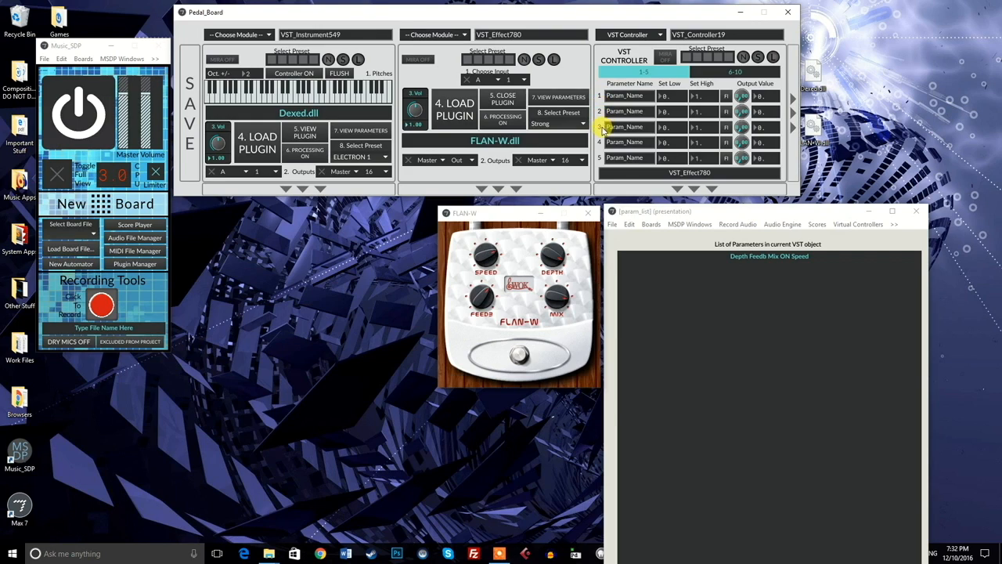
click(721, 254)
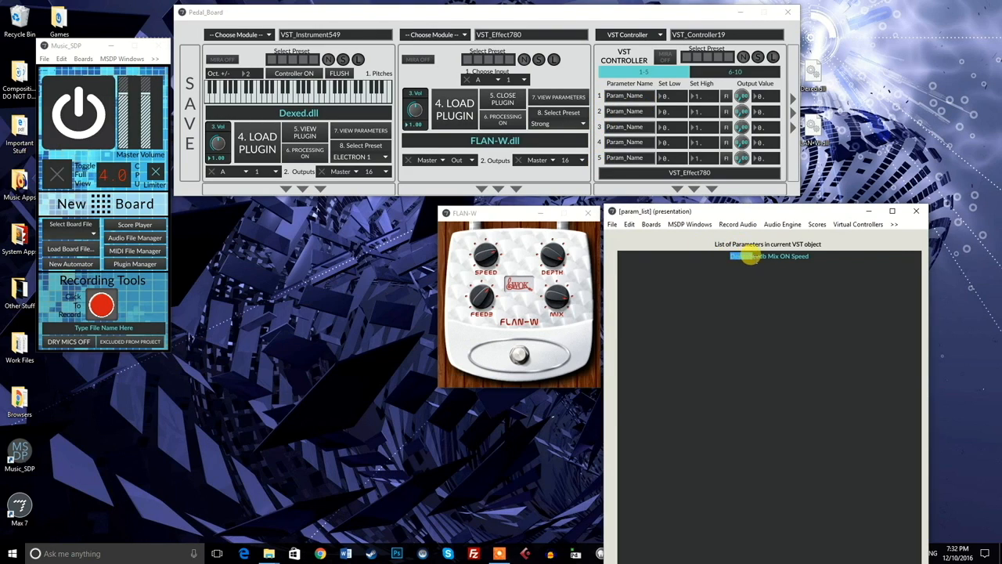
- Name the VST Controller's first four parameters Speed, Feedb, Depth and Mix, and shift the pedal board slightly aside
click(627, 94)
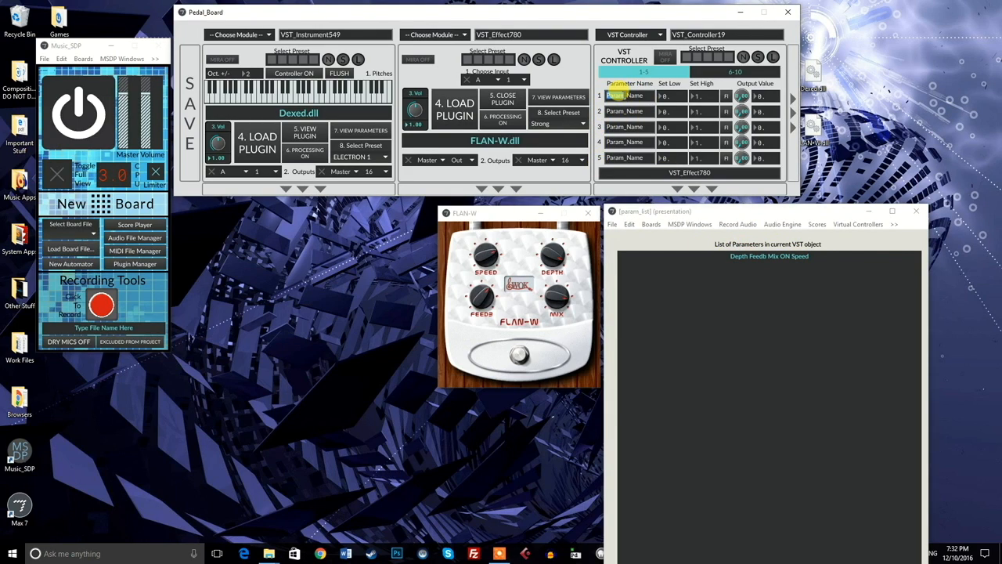
text(Speed)
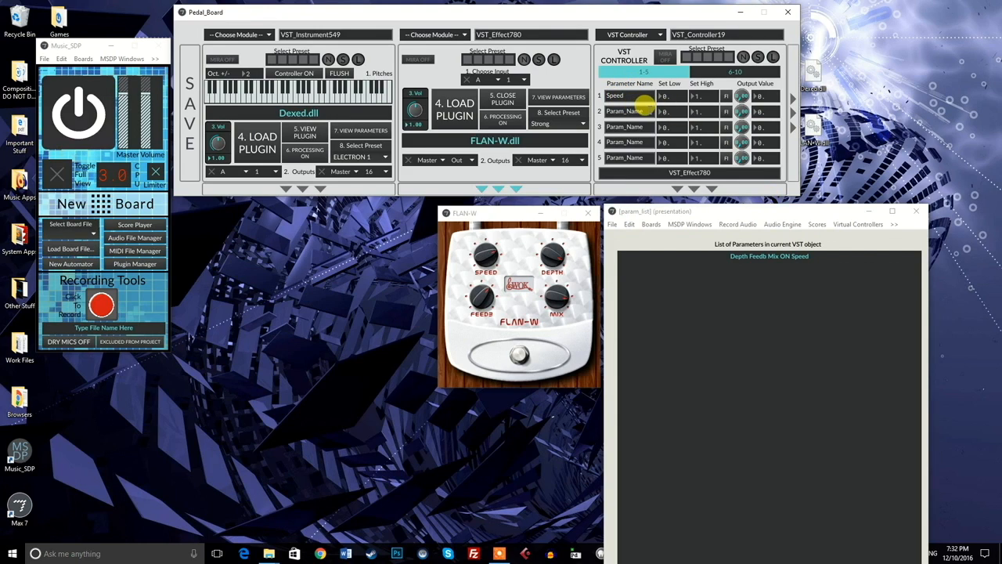
click(644, 108)
text(Feedb)
click(610, 126)
text(Depth)
click(615, 142)
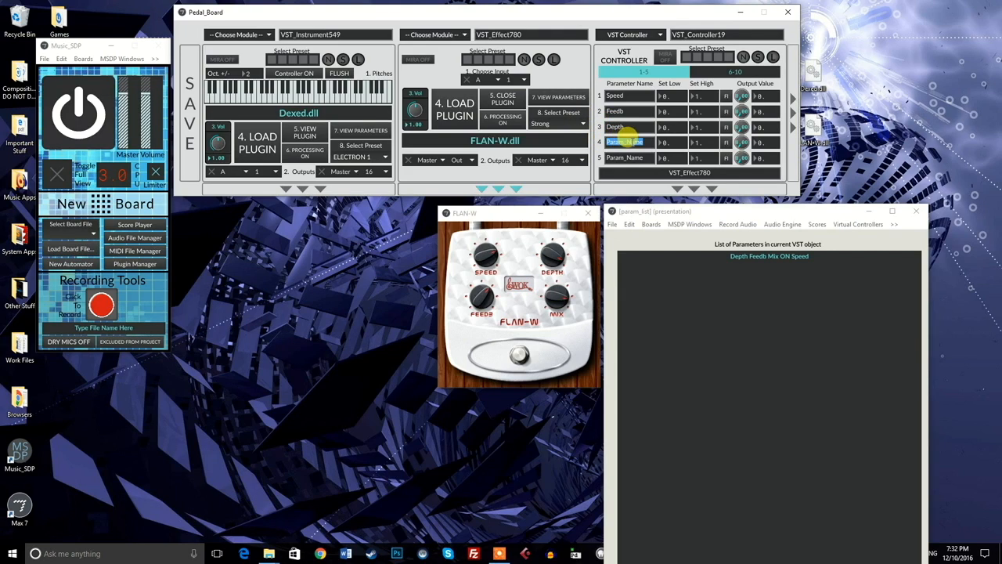
text(Mix)
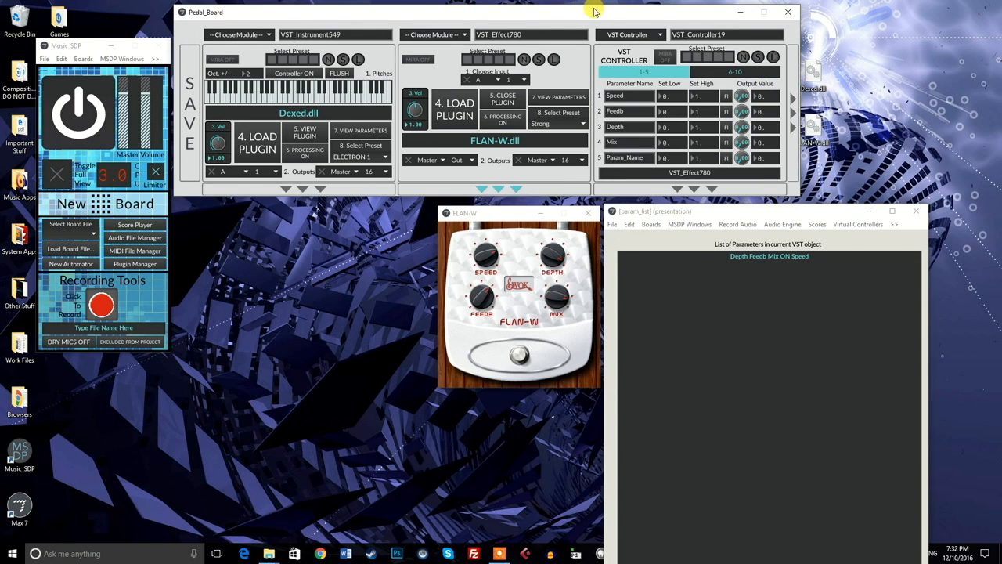
drag(595, 12, 631, 14)
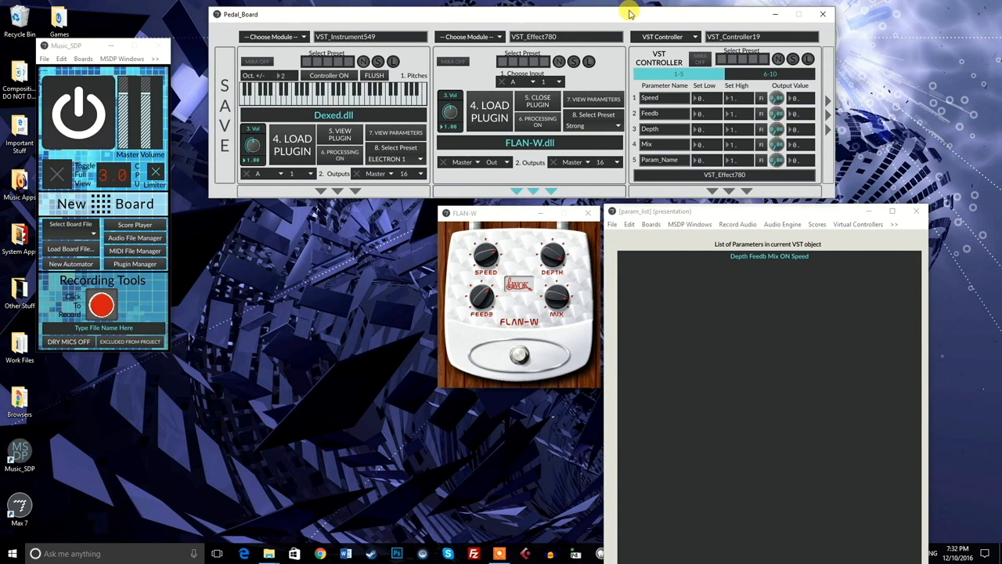
- Close the FLAN-W parameter list and sweep the VST Controller's Speed output dial up and down within its default range
click(916, 211)
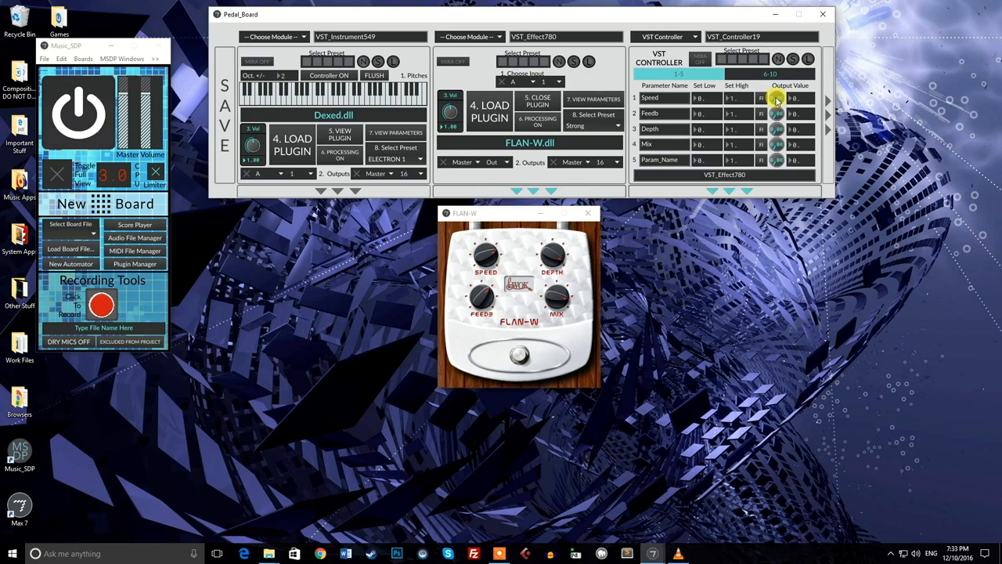
drag(775, 96, 800, 94)
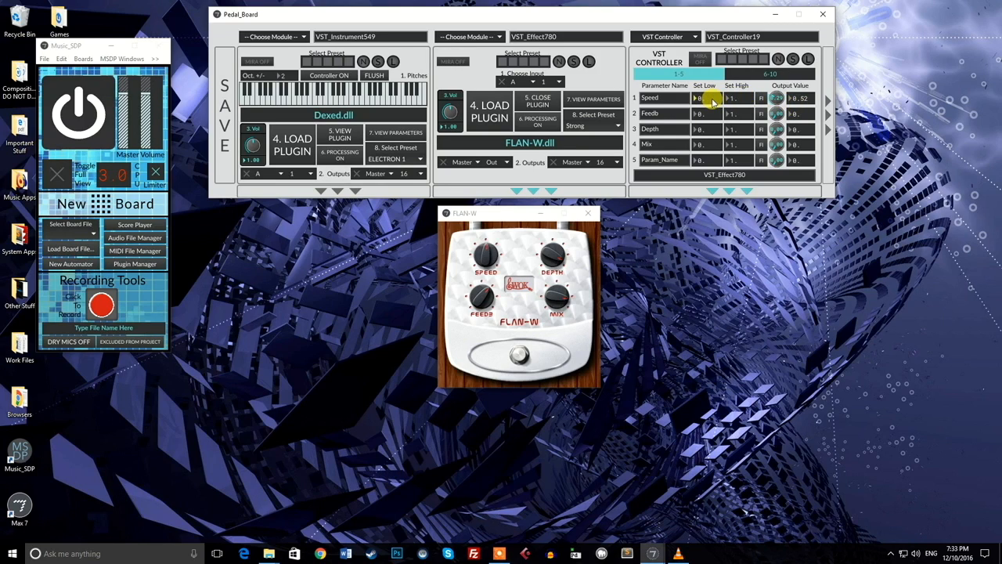
drag(775, 99, 774, 96)
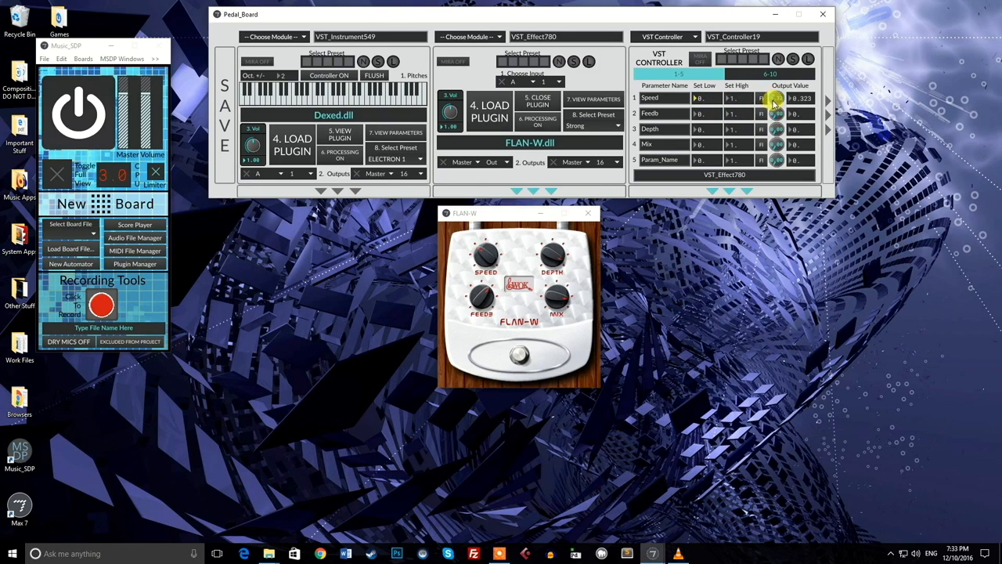
- Limit the Speed parameter to a low of 1 and a high of 10, and return its output value to 0
click(705, 99)
text(1)
click(740, 99)
text(10)
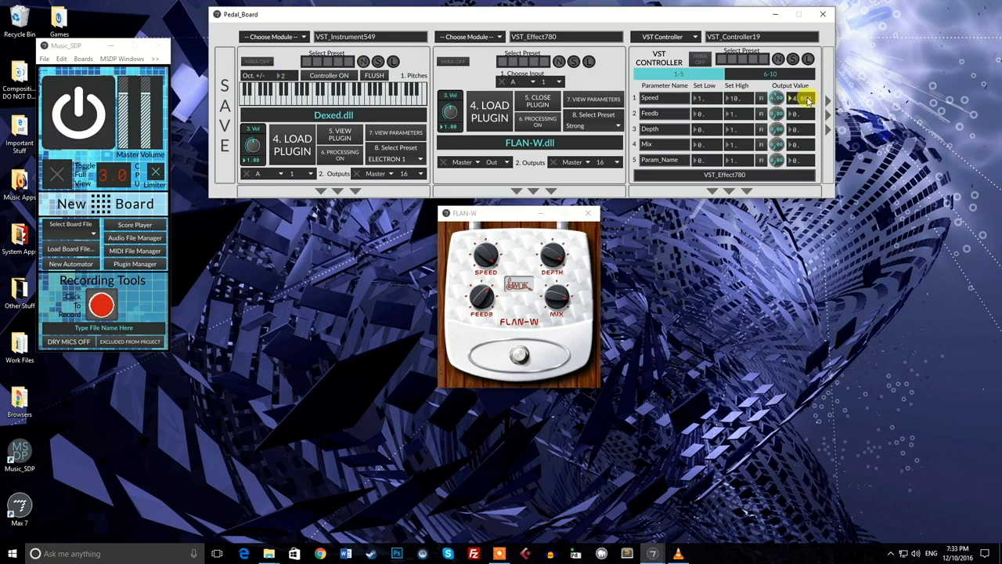
drag(807, 99, 807, 119)
text(0.)
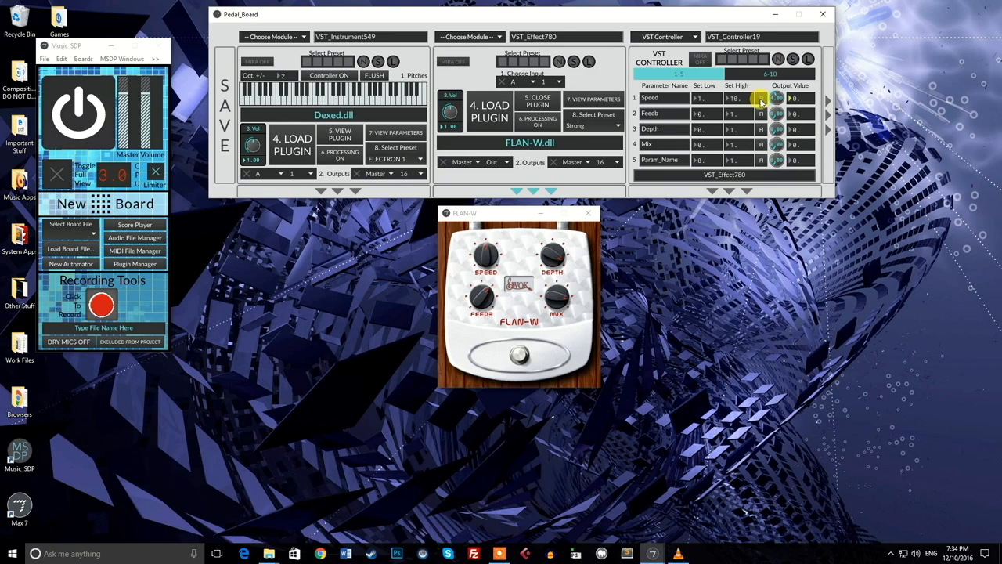
- Switch Speed to integer output and back to float, and turn the outputs to about Speed 5.04, Feedb 0.51, Depth 0.39 and Mix 0.62
click(760, 98)
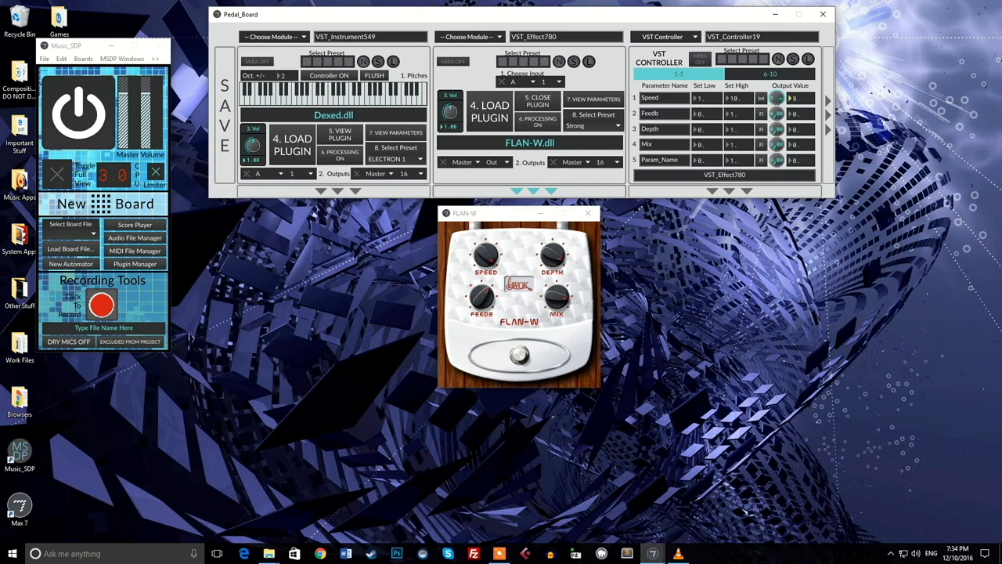
click(756, 100)
drag(775, 98, 774, 81)
- Arrange the FLAN-W window beside the pedal board so both are fully visible with free space beneath the board
drag(499, 13, 505, 9)
drag(506, 213, 511, 208)
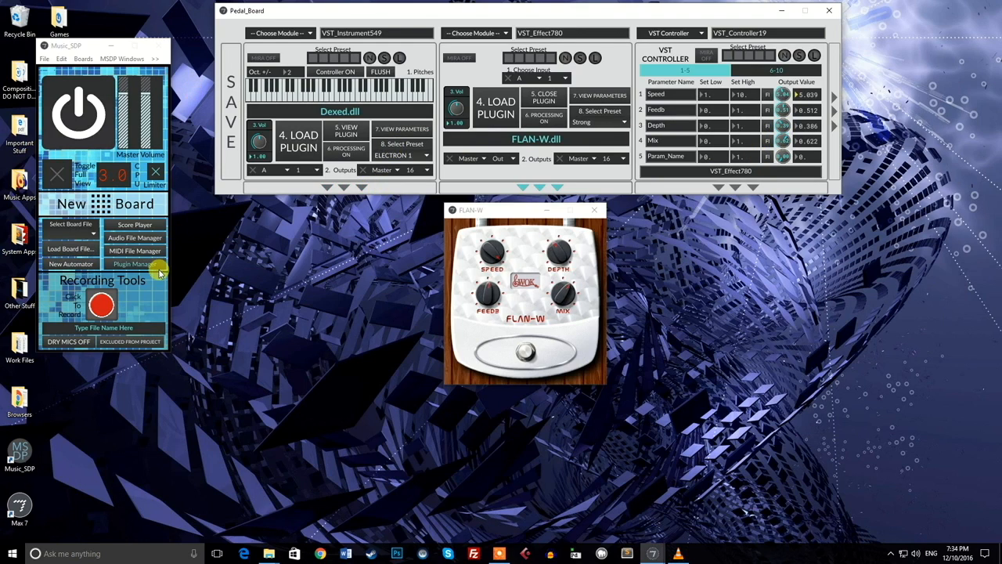
drag(483, 212, 849, 29)
drag(710, 13, 669, 20)
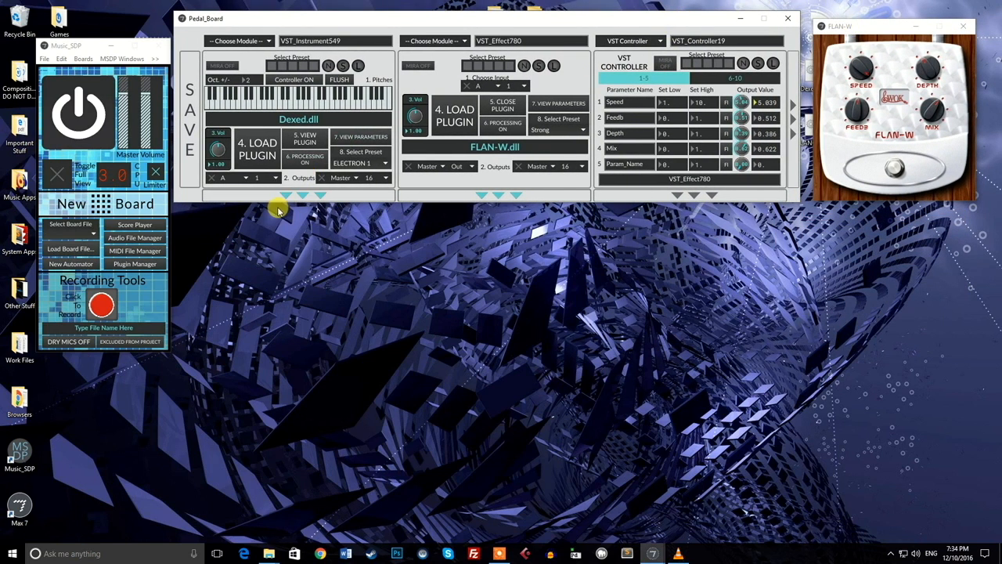
- Open a new Automator and place it in the free space below the pedal board
click(148, 274)
click(98, 266)
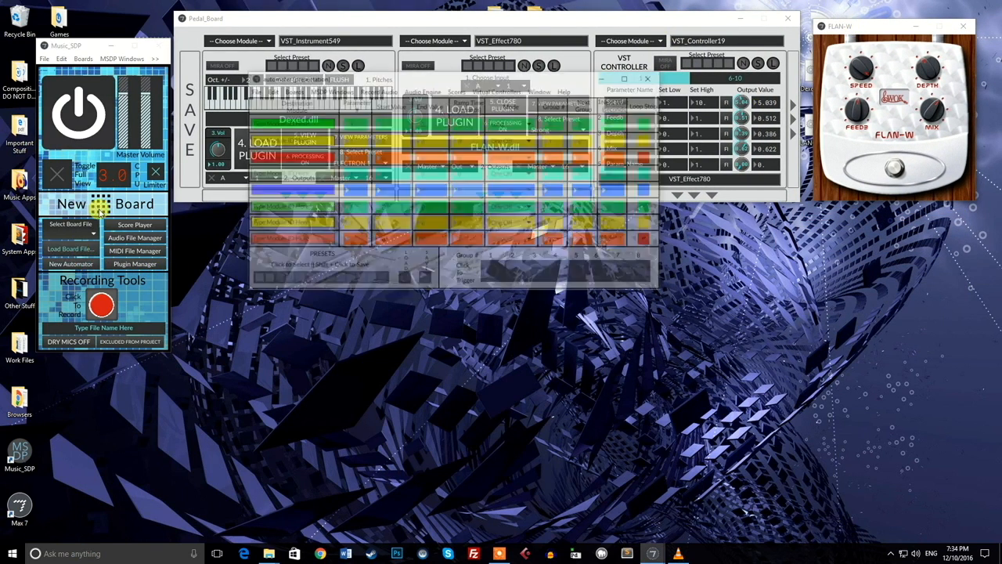
drag(331, 71, 477, 246)
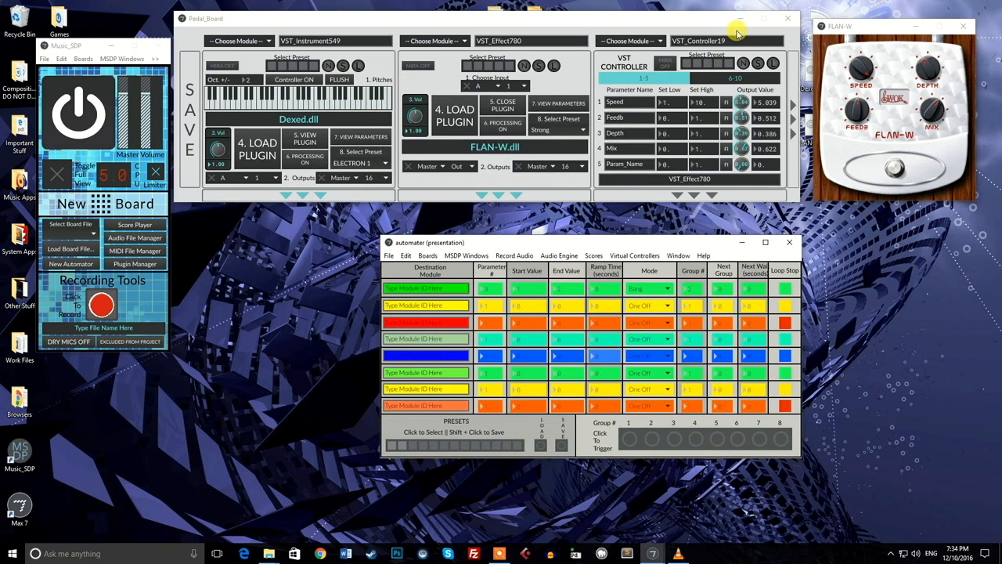
- Copy the VST Controller's module ID, VST_Controller19, into the Automator's first destination module
click(732, 40)
key(ctrl+c)
click(443, 287)
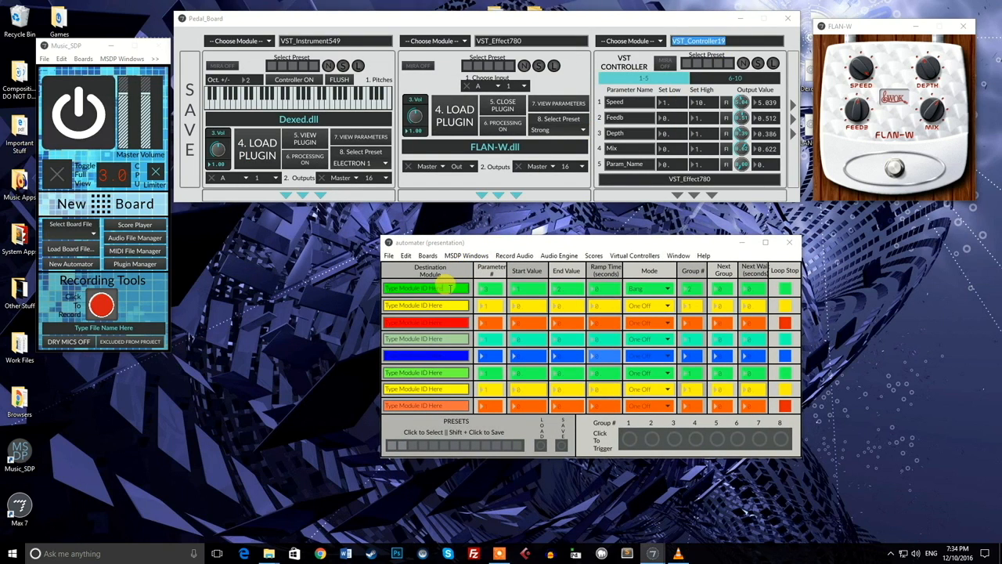
key(ctrl+v)
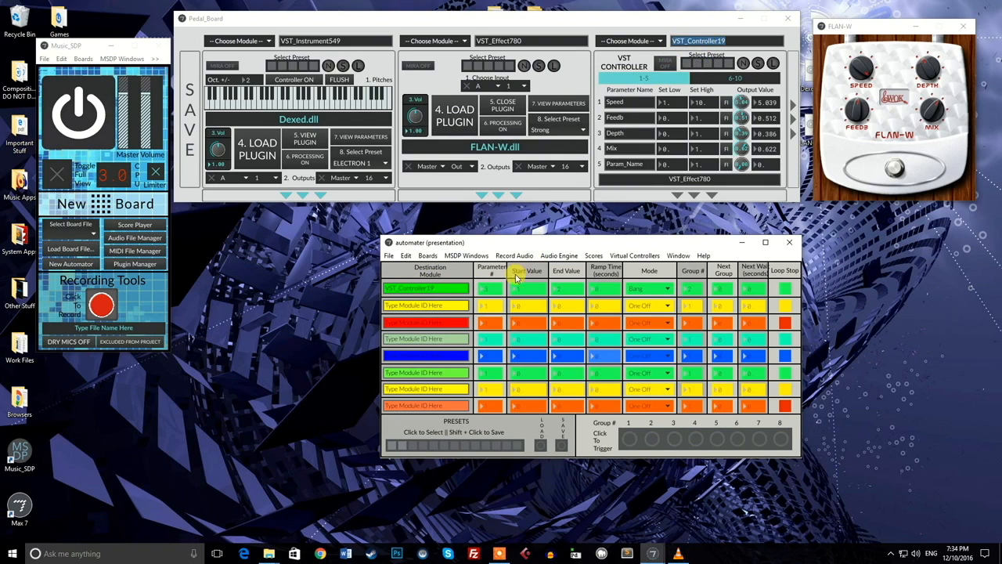
- Set the first automation row to ramp the controller's Depth parameter from 0 to 1 over 5 seconds
click(500, 288)
text(15)
click(521, 292)
text(0)
click(573, 291)
text(1)
click(595, 290)
text(5)
- Set the first automation row's mode to One Off and trigger automation group 2
click(656, 291)
click(656, 299)
click(691, 288)
click(655, 443)
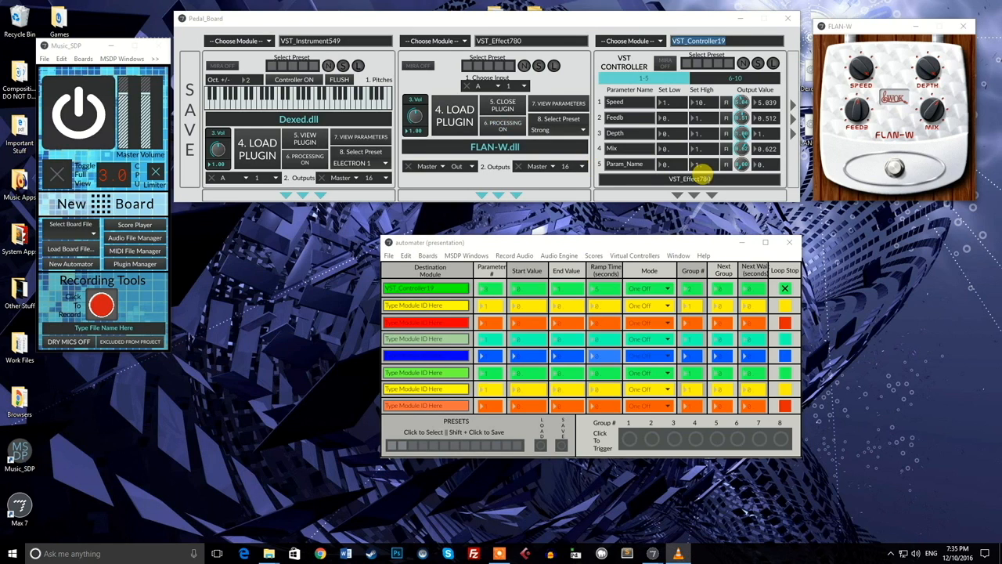
- Nudge the Automator up, and look over the system board's controller setup and metronome sections in full view before collapsing it
drag(679, 246, 671, 226)
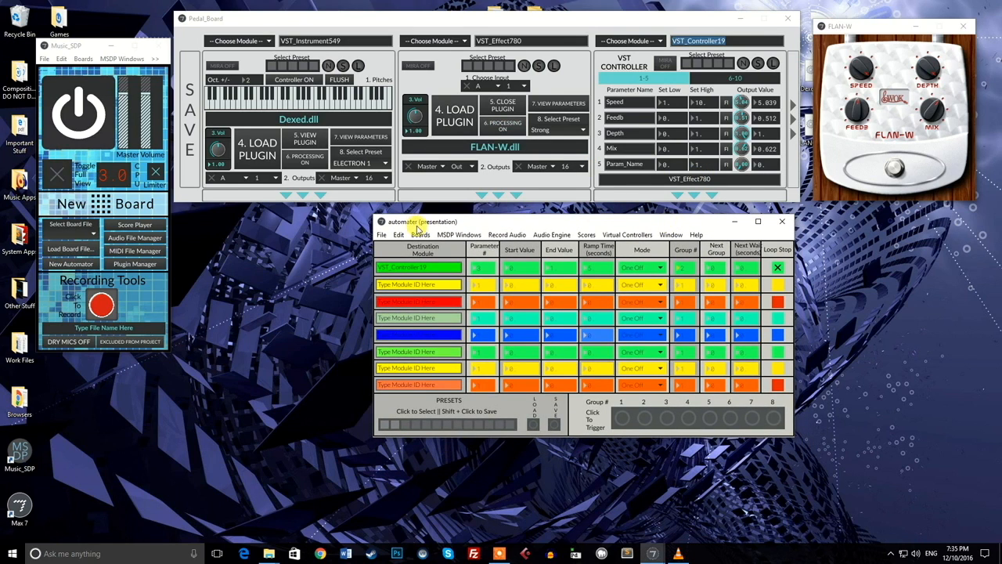
click(54, 175)
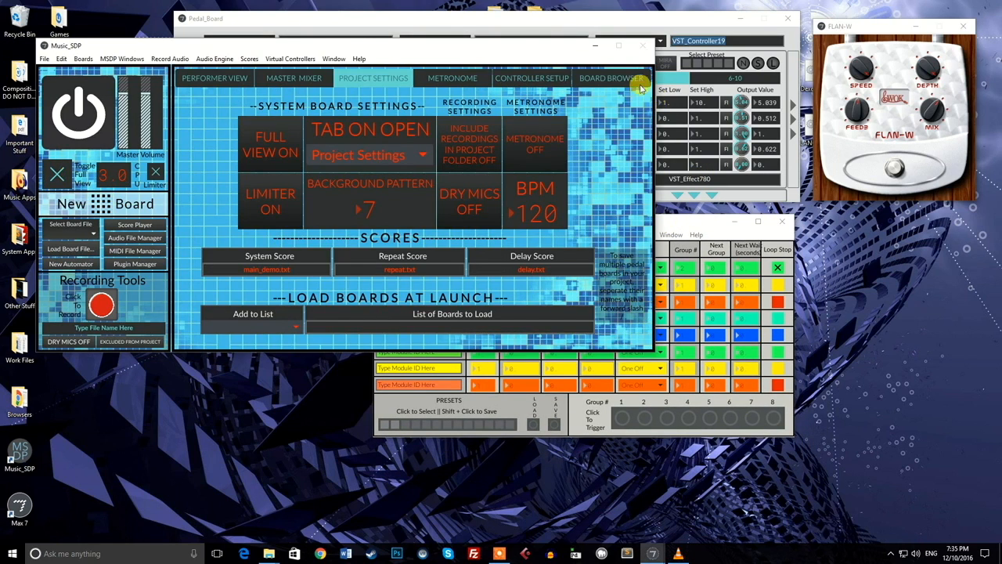
click(562, 77)
click(443, 77)
click(55, 173)
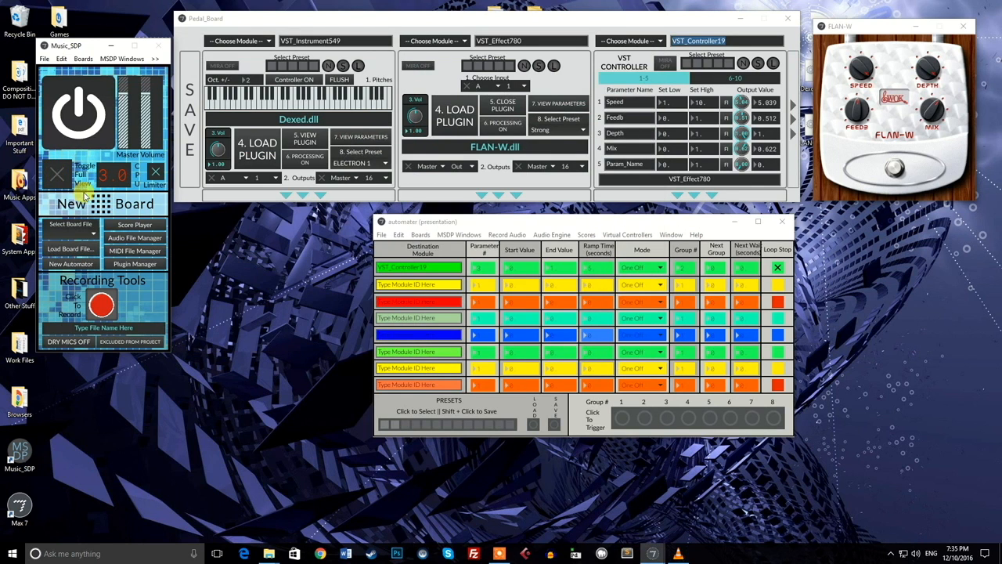
- Show the Score Player's system score, main_demo.txt, beside the player and start a new line after the MSDP_COMMENT entry
click(133, 224)
click(396, 82)
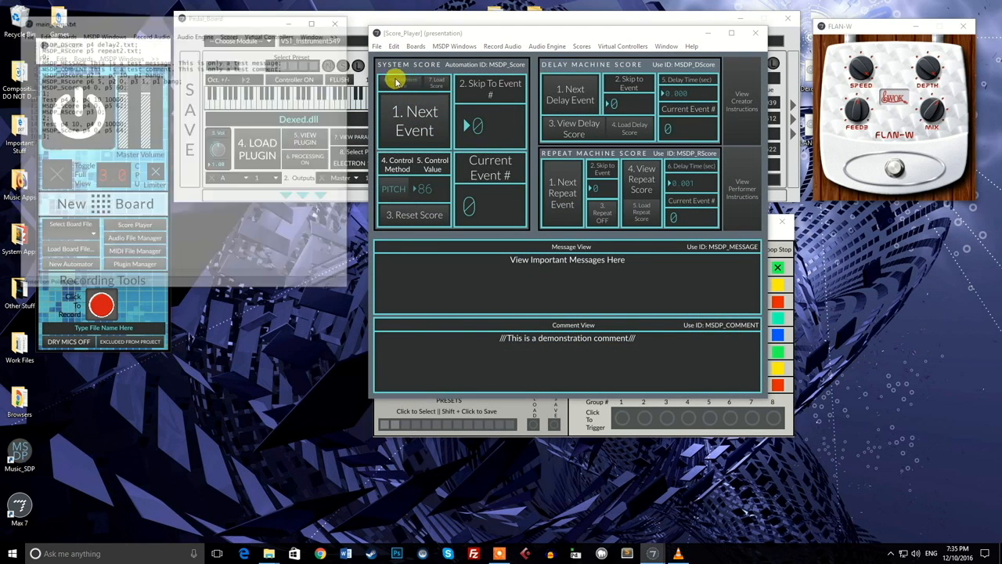
drag(502, 35, 587, 151)
drag(213, 19, 274, 98)
drag(321, 166, 394, 230)
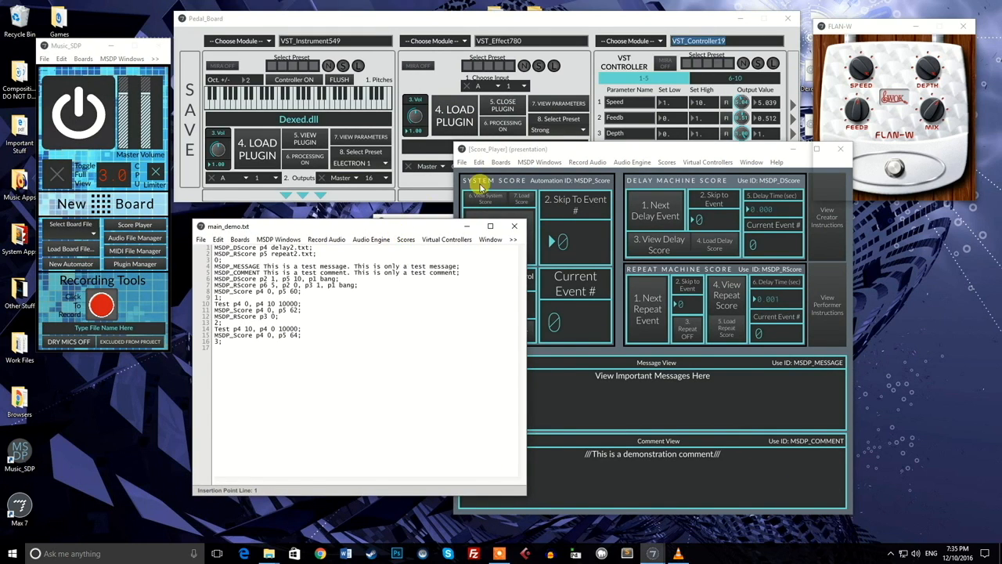
drag(568, 153, 665, 216)
click(470, 274)
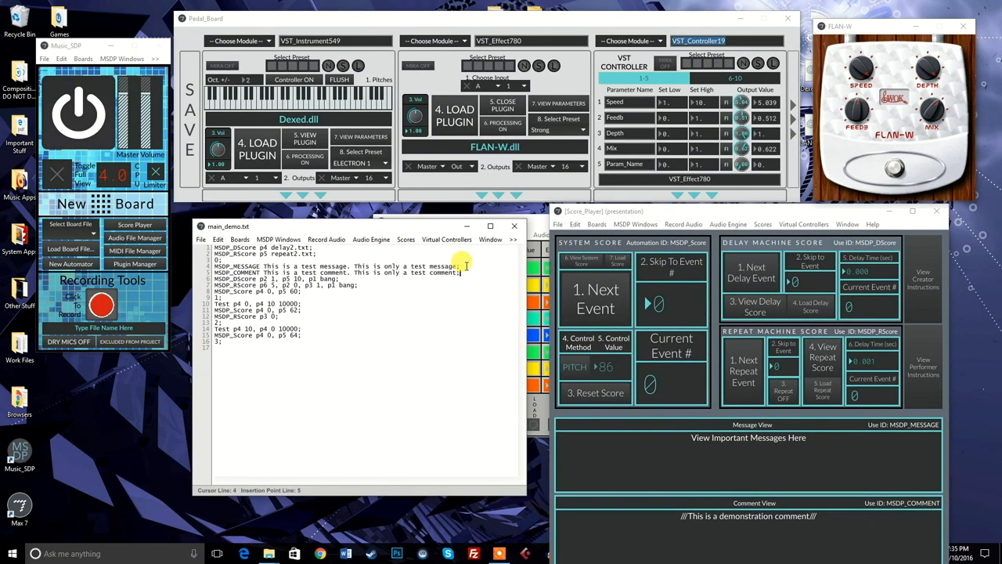
key(Return)
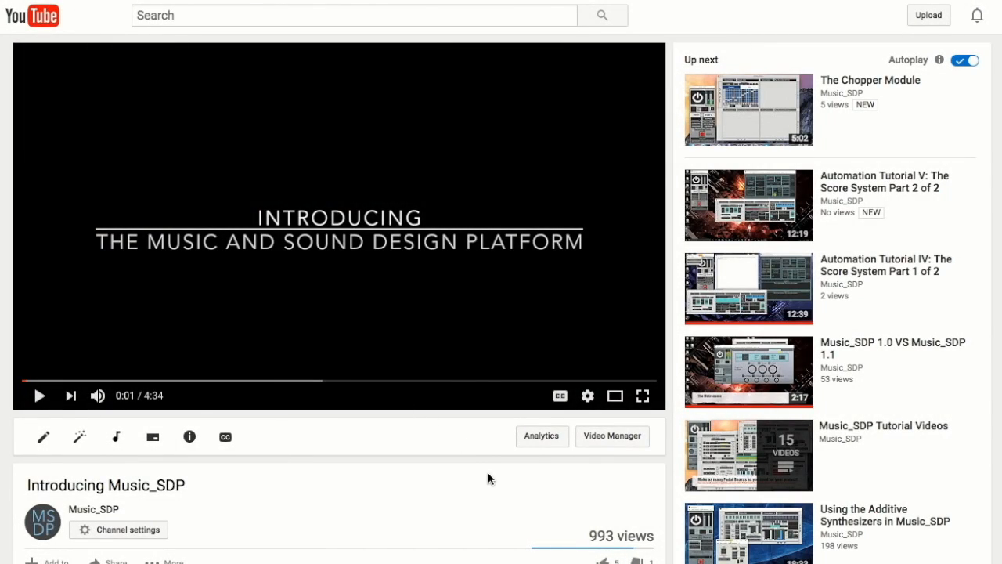
- Look through the description and comments of the Introducing Music_SDP video on YouTube
scroll(548, 501, down, 2)
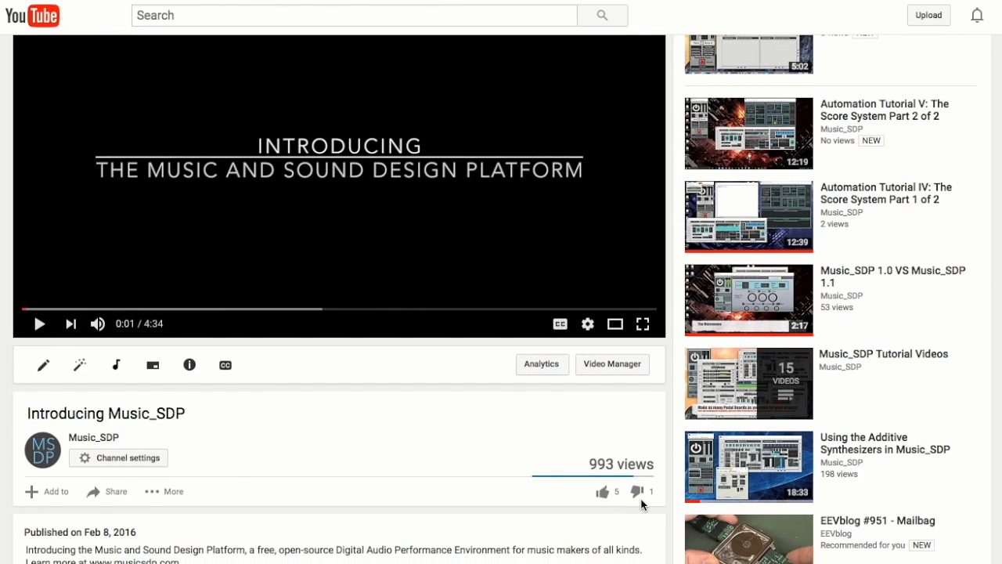
scroll(400, 468, down, 5)
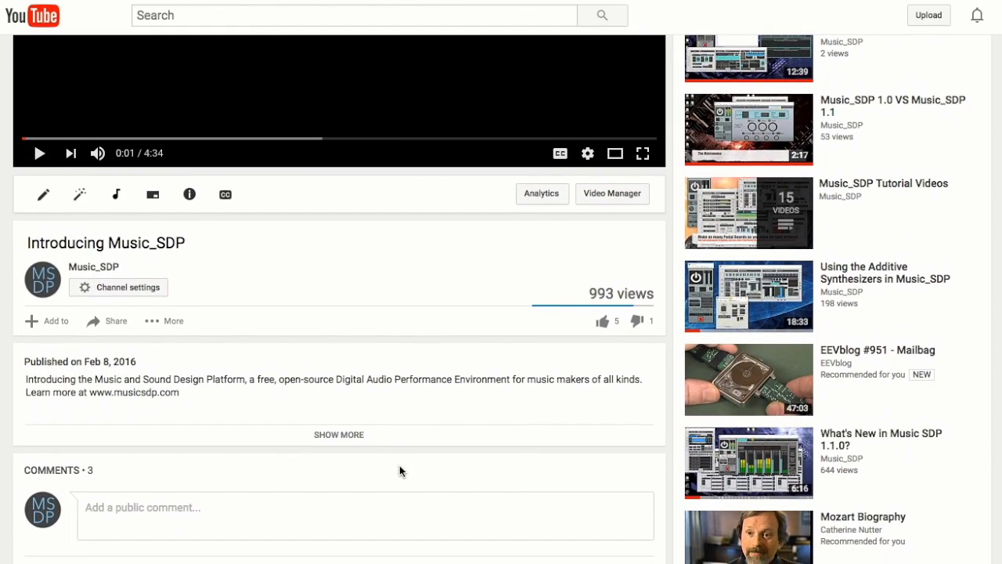
scroll(525, 236, down, 3)
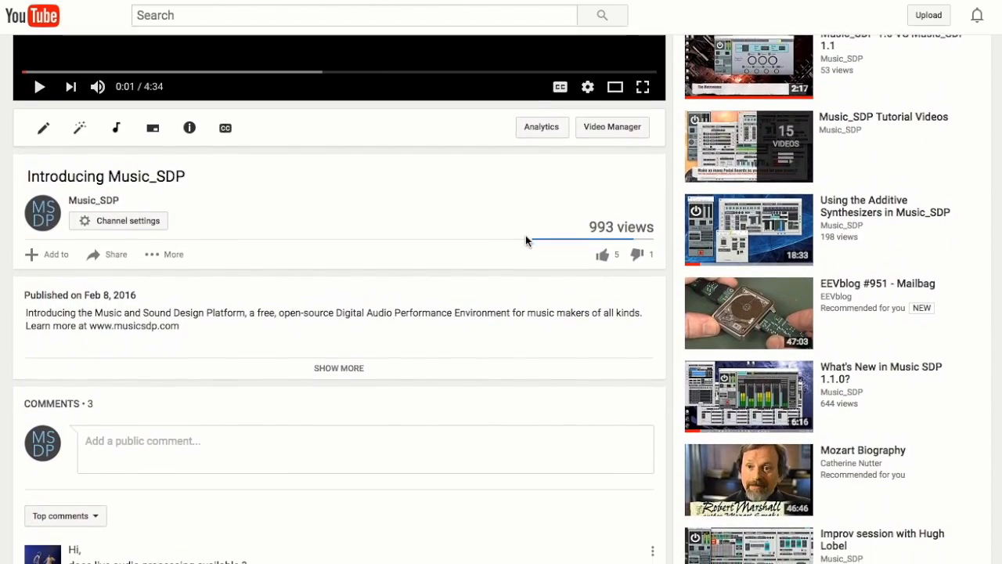
scroll(525, 234, down, 7)
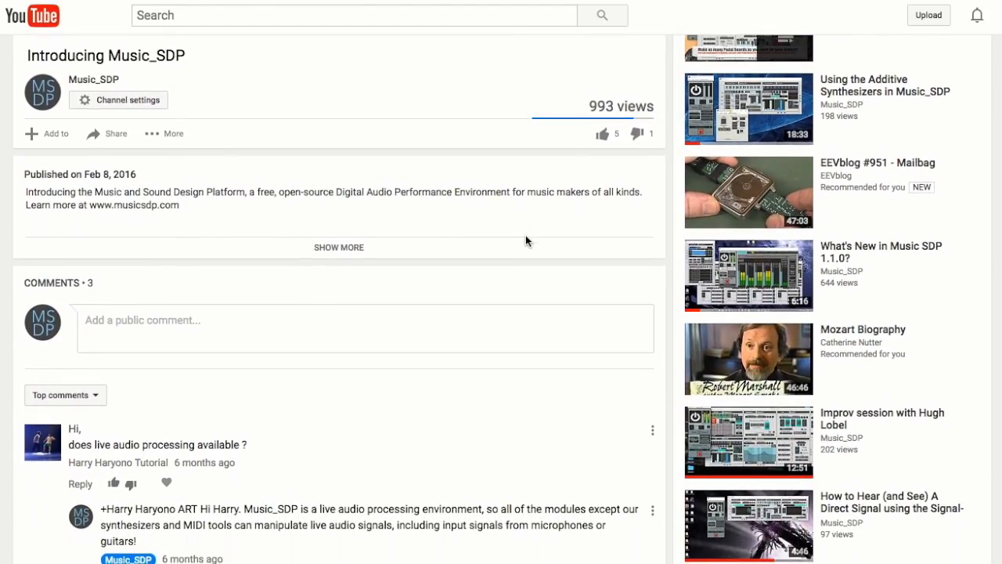
scroll(525, 235, down, 2)
scroll(525, 235, up, 2)
scroll(525, 237, up, 6)
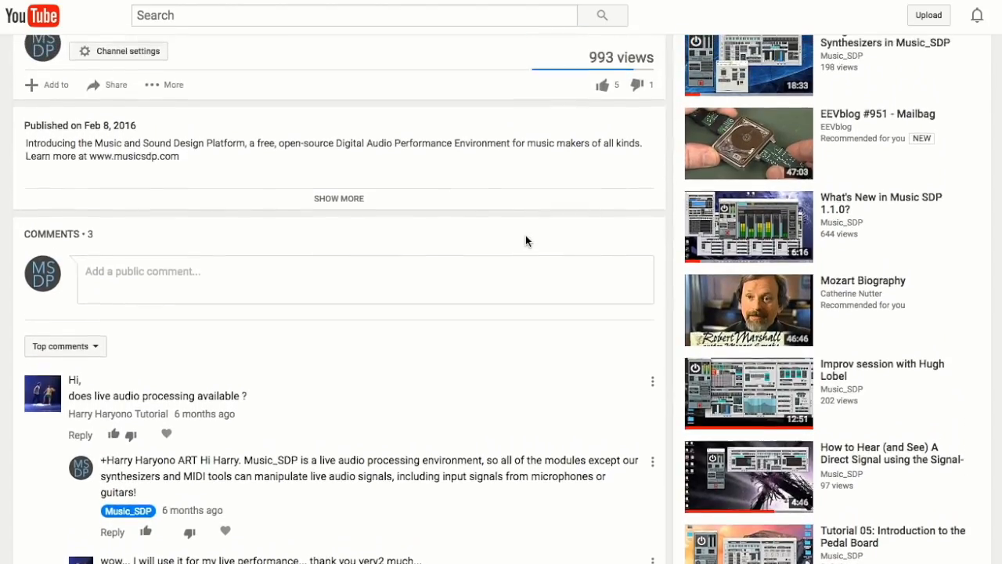
scroll(526, 235, up, 9)
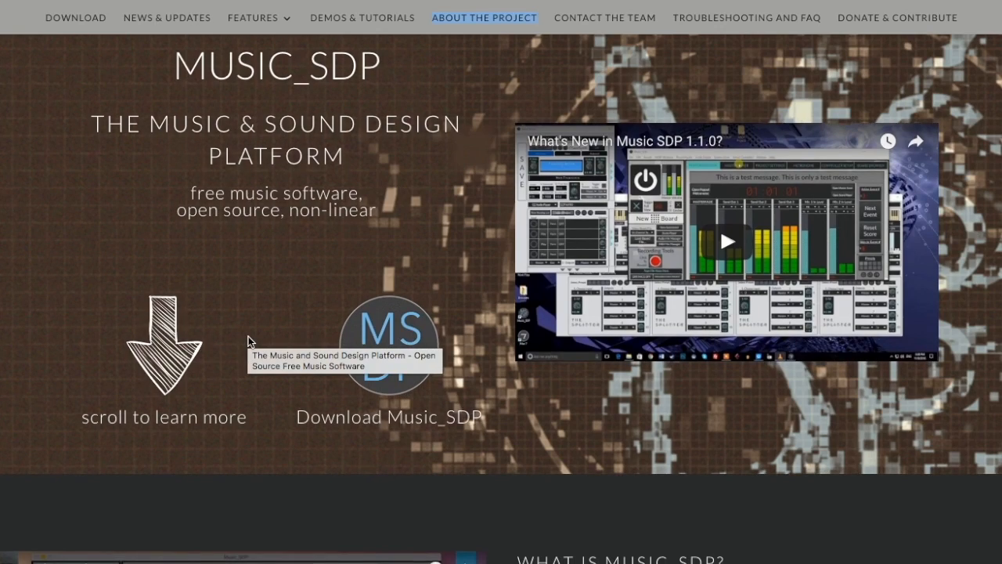
- Look over the Music_SDP website's home page and the posts on The Music and Sound Design Platform's Facebook page
scroll(247, 341, down, 3)
scroll(247, 340, down, 2)
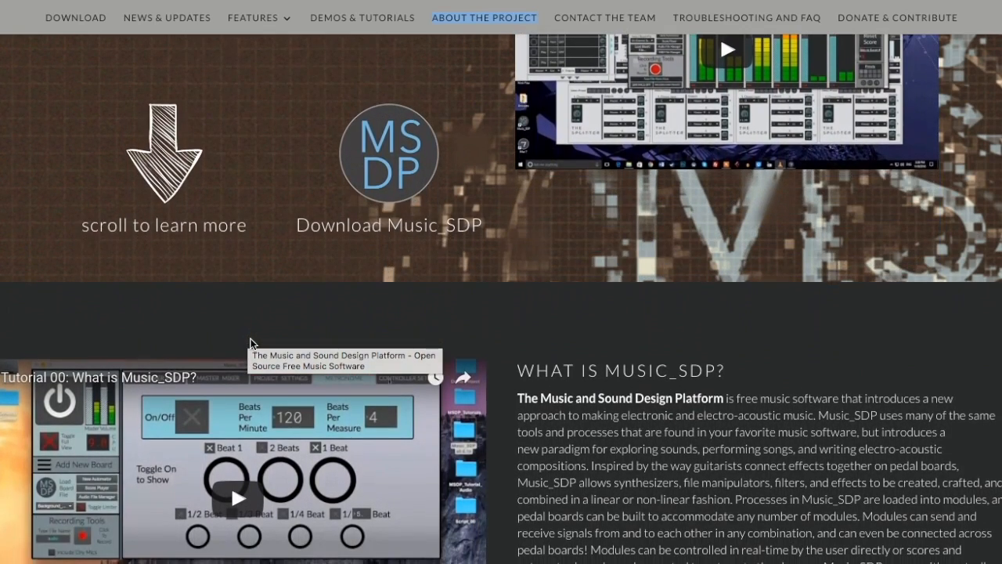
scroll(865, 353, down, 8)
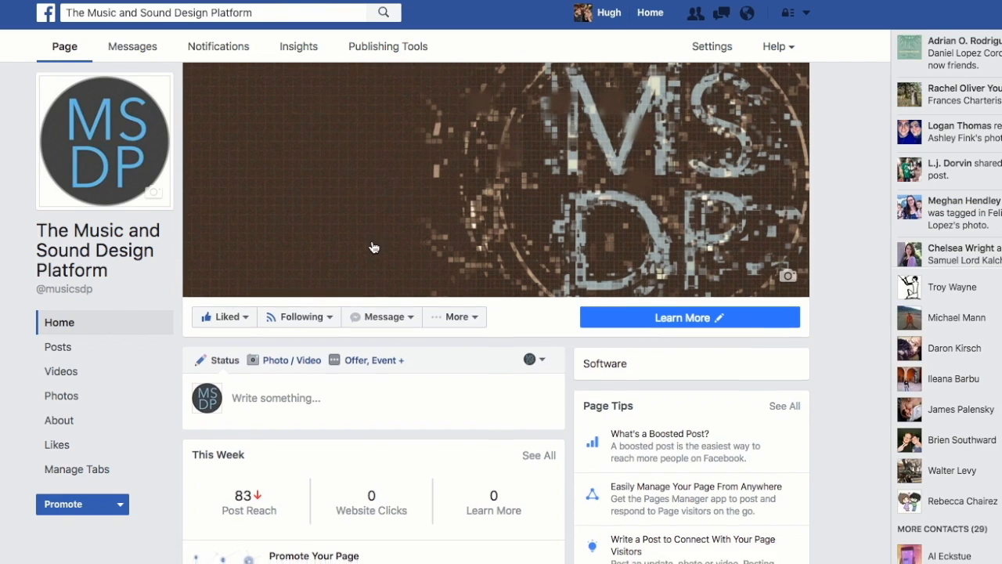
scroll(373, 246, down, 6)
scroll(373, 245, down, 3)
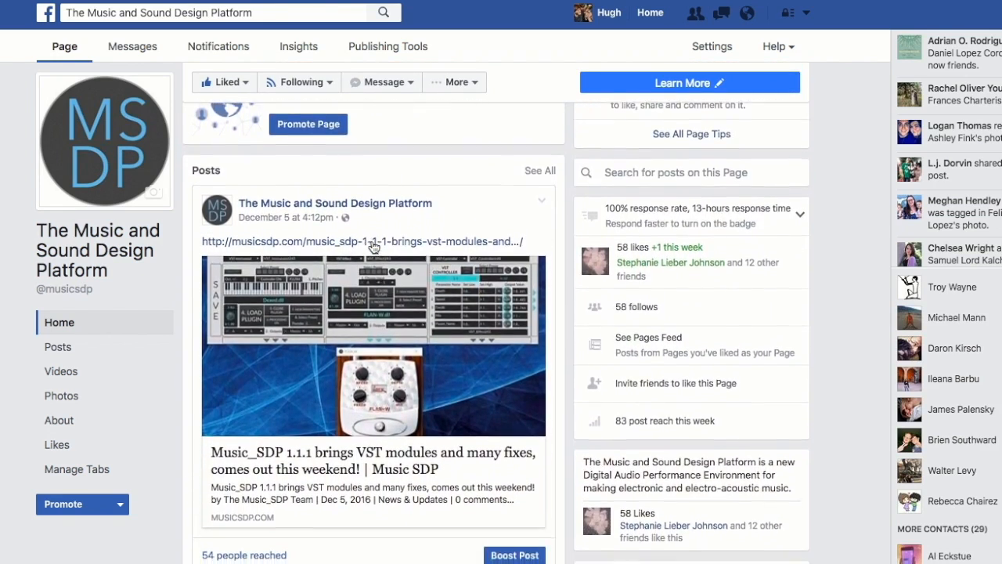
scroll(373, 245, down, 2)
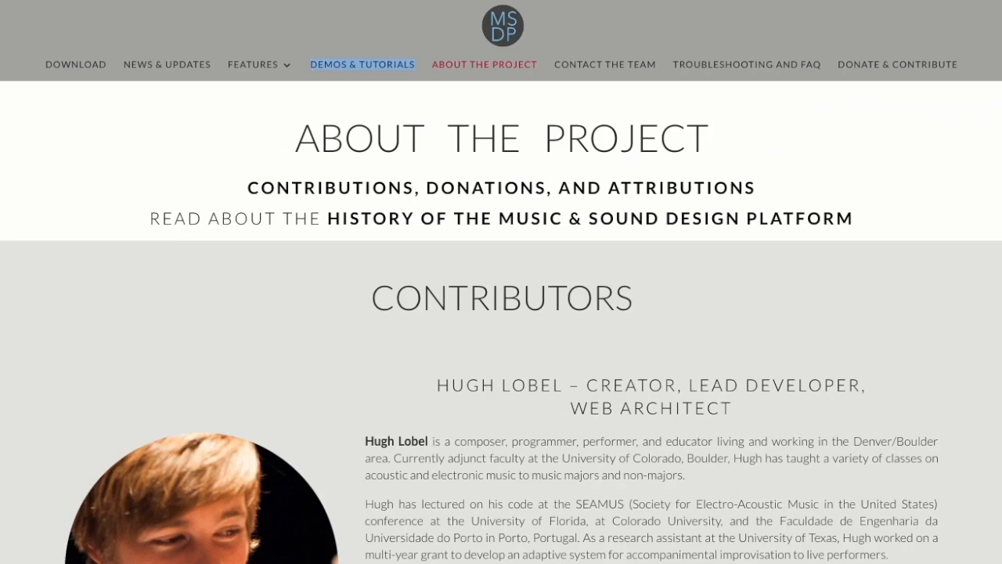
- Review the contributors and sponsors on the About the Project page, and the pledge rewards on the project's Patreon page
scroll(487, 245, down, 3)
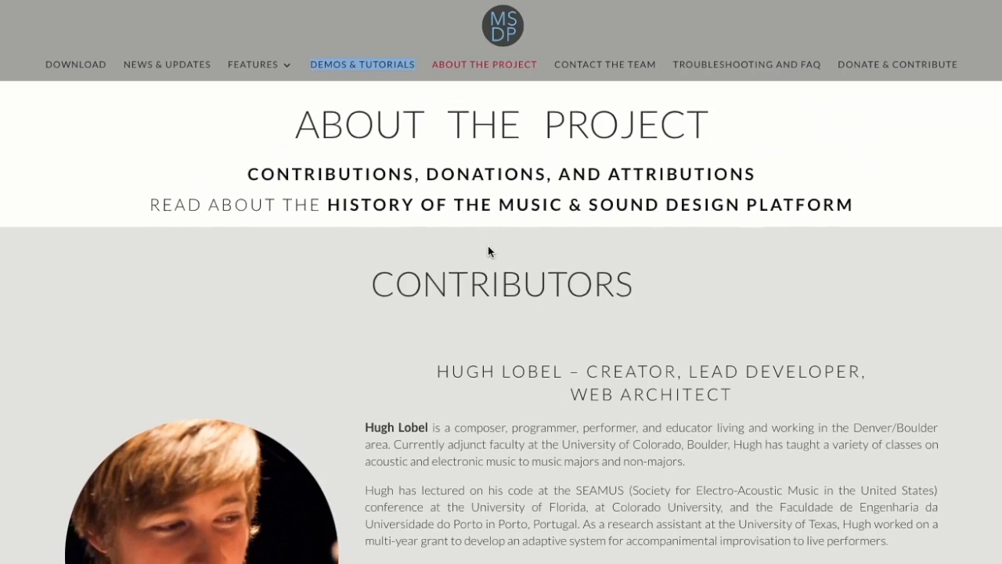
scroll(488, 245, down, 3)
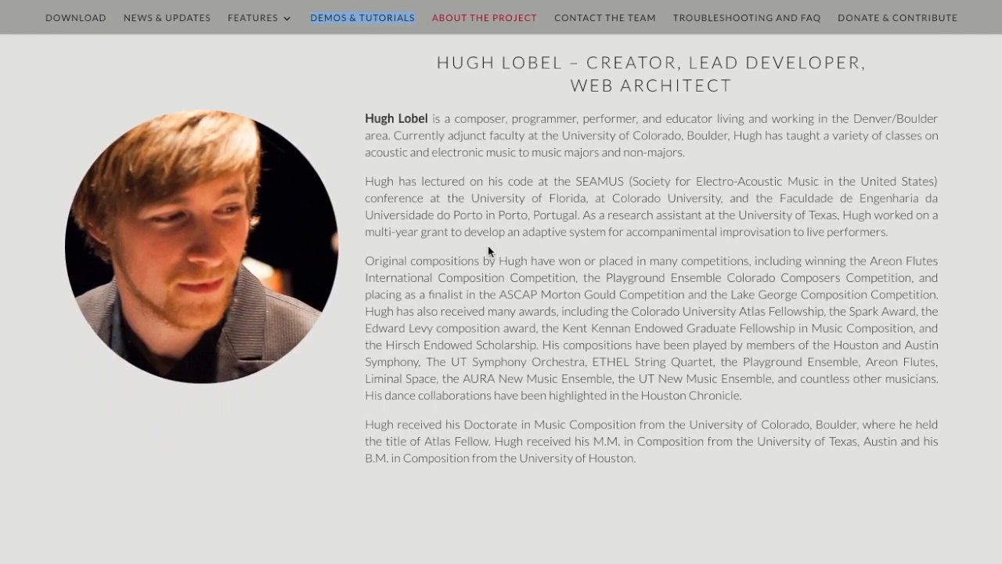
scroll(488, 250, down, 5)
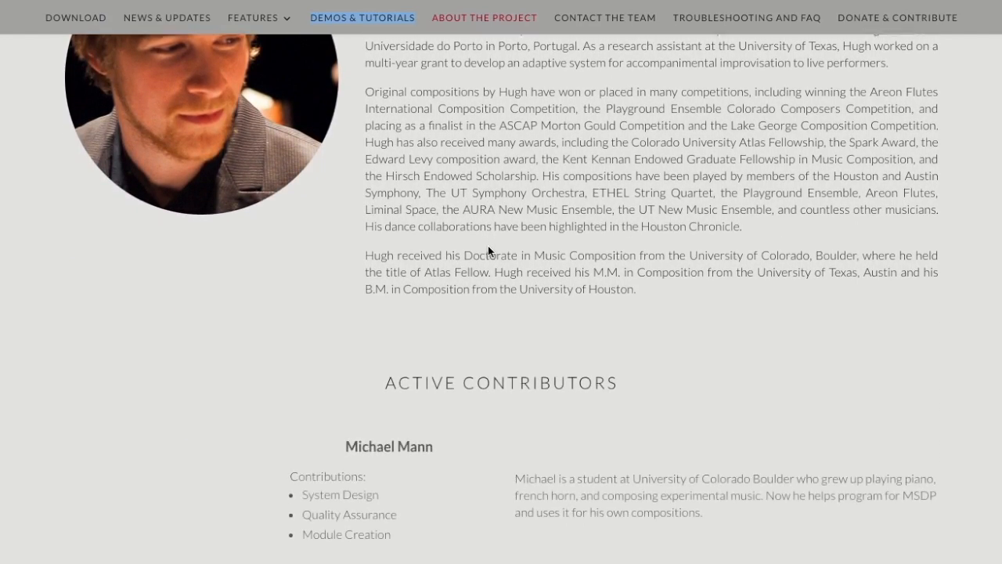
scroll(488, 250, down, 10)
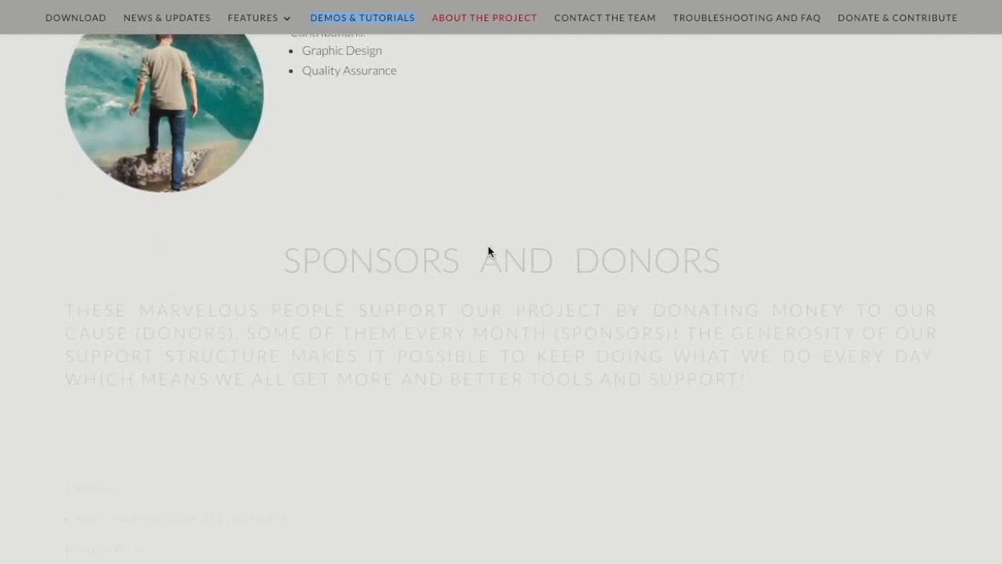
scroll(488, 250, down, 1)
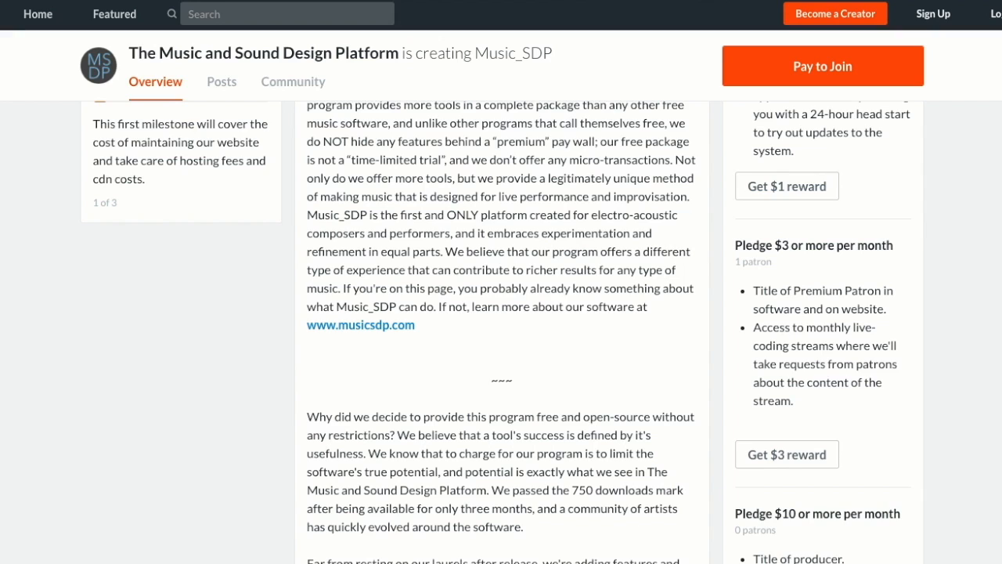
scroll(554, 252, down, 2)
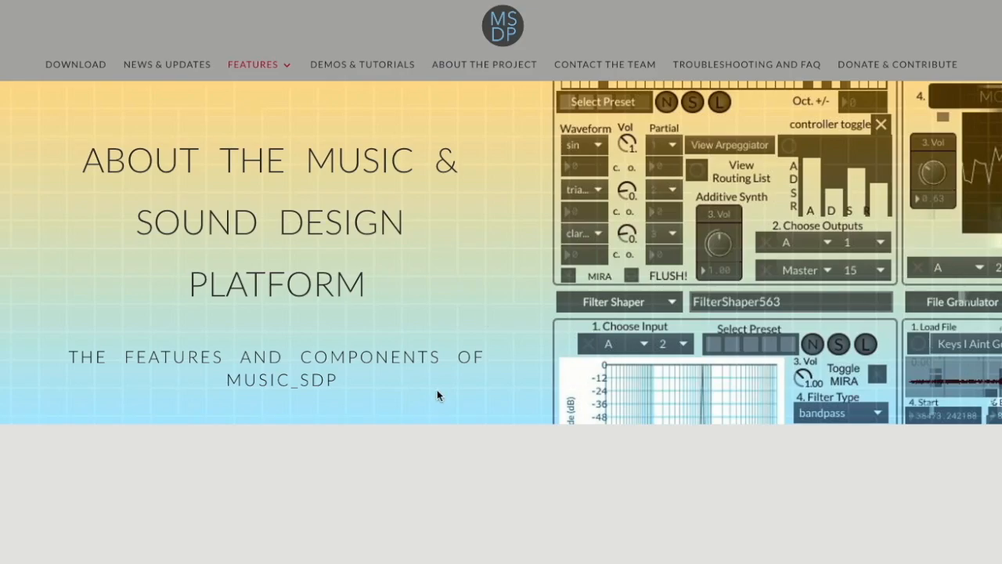
- Look over the Features page and the Demos & Tutorials page of the Music_SDP website
scroll(434, 398, down, 5)
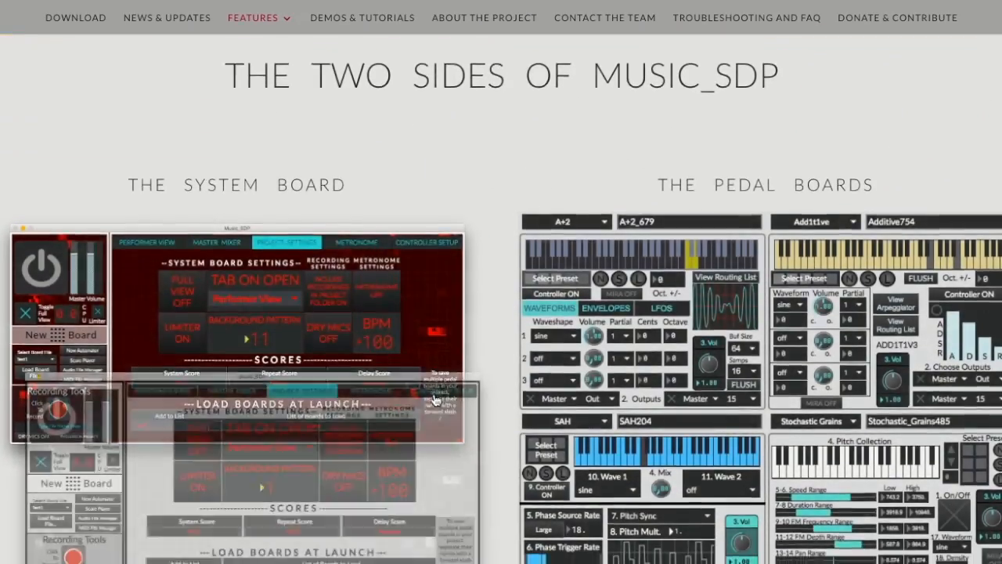
scroll(435, 399, down, 8)
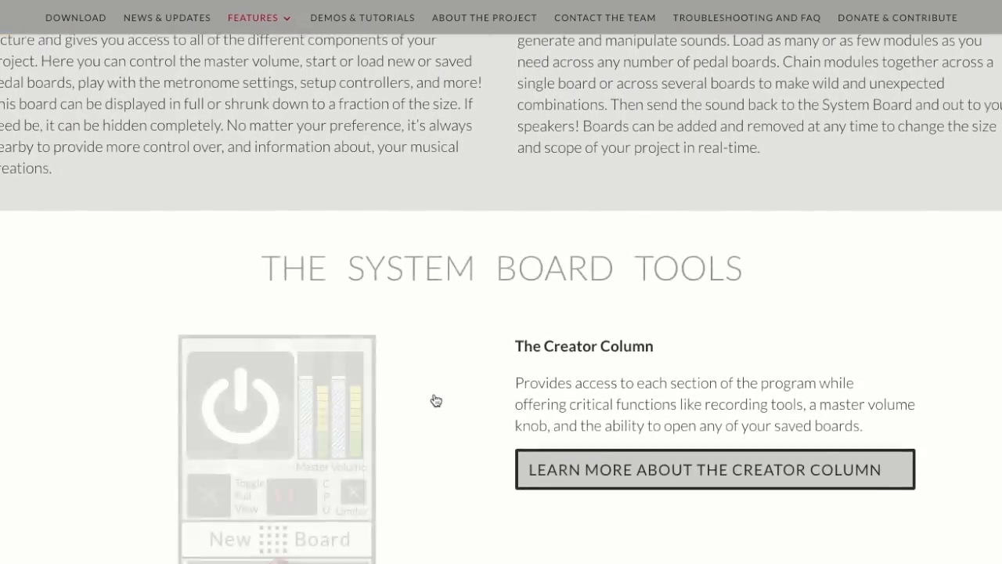
scroll(436, 400, down, 4)
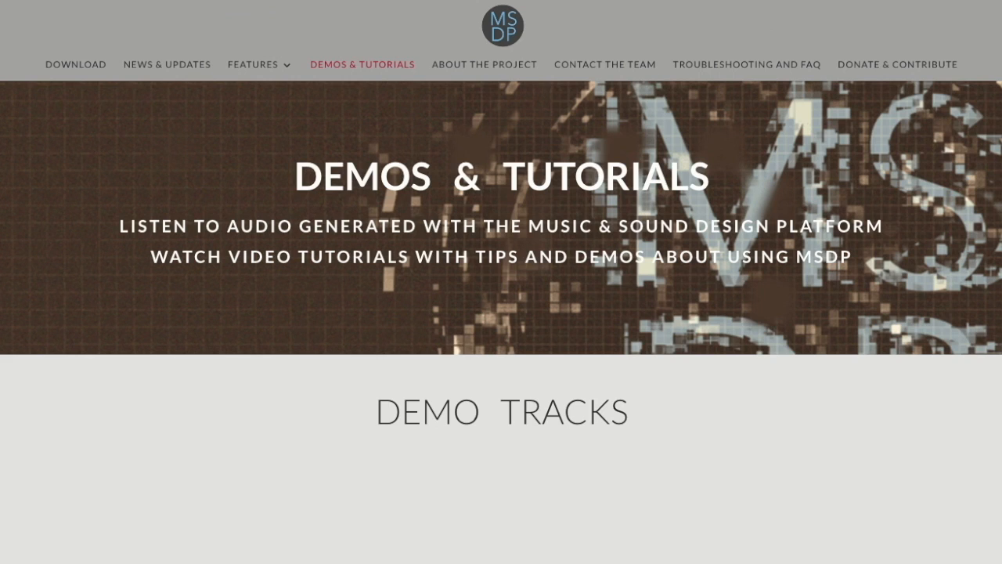
scroll(631, 330, down, 5)
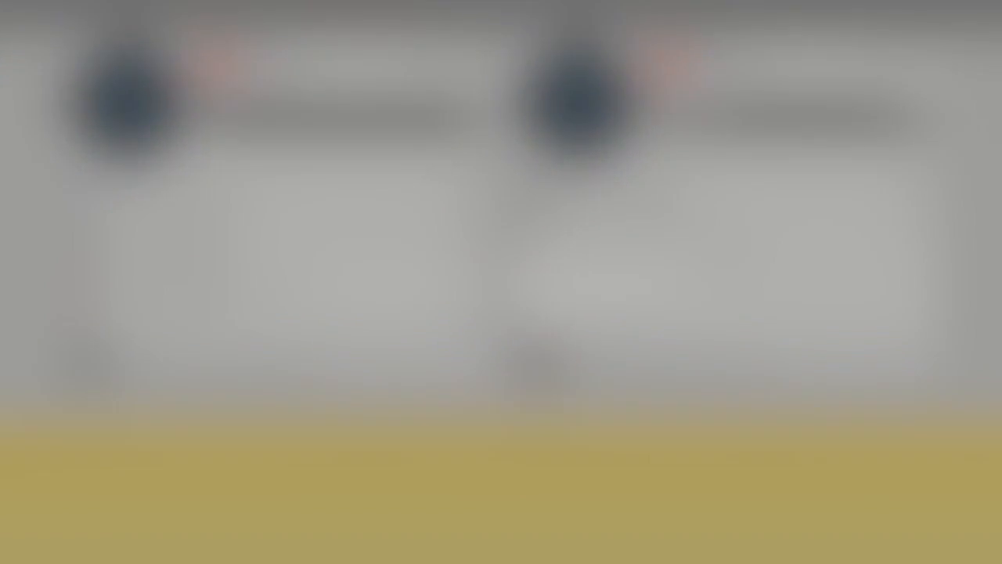